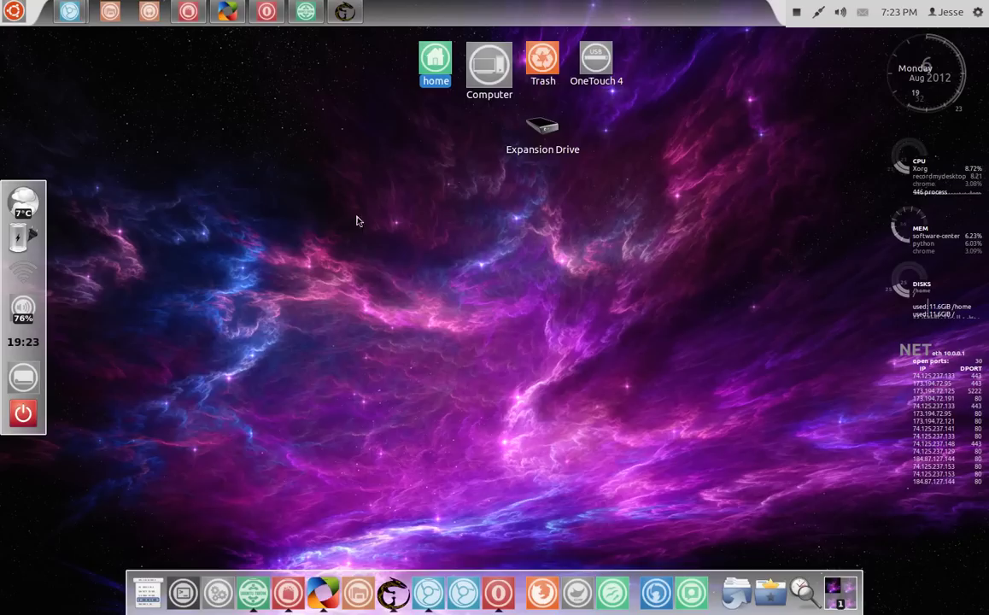
Step: Glance through the top-panel application menu, then dismiss it
click(14, 11)
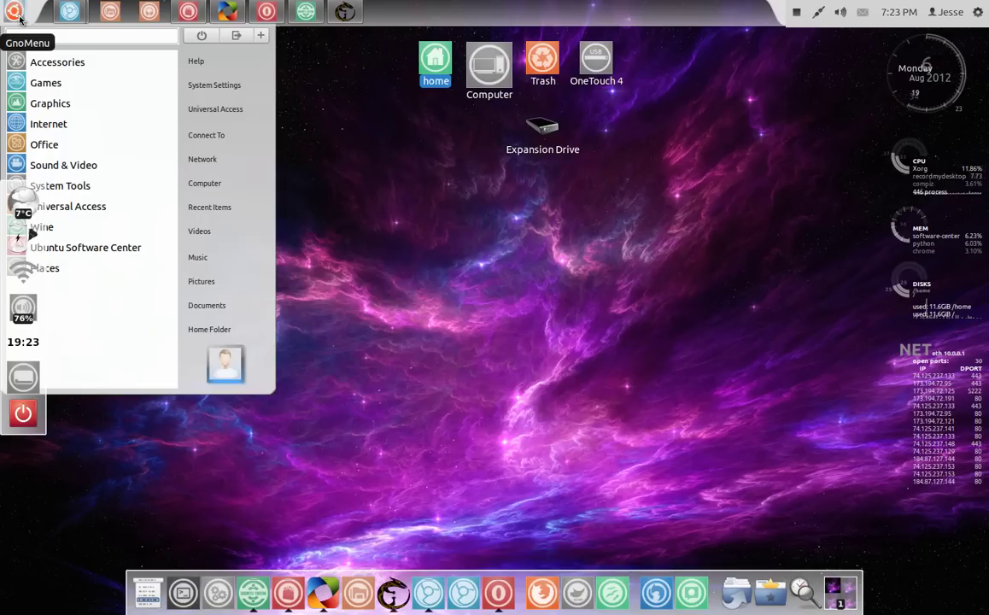
mouse_move(75, 14)
mouse_move(309, 15)
mouse_move(244, 16)
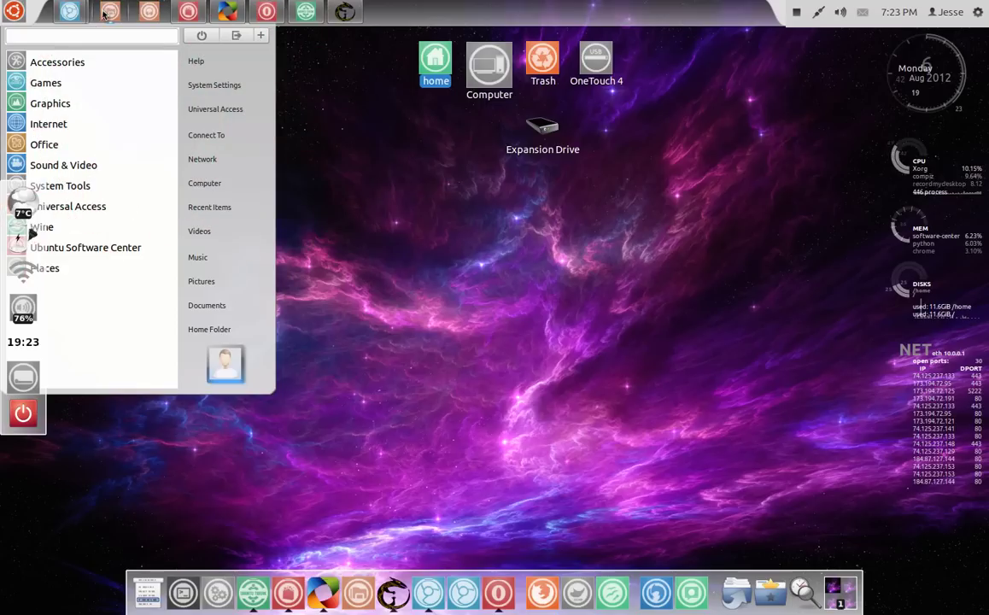
click(404, 148)
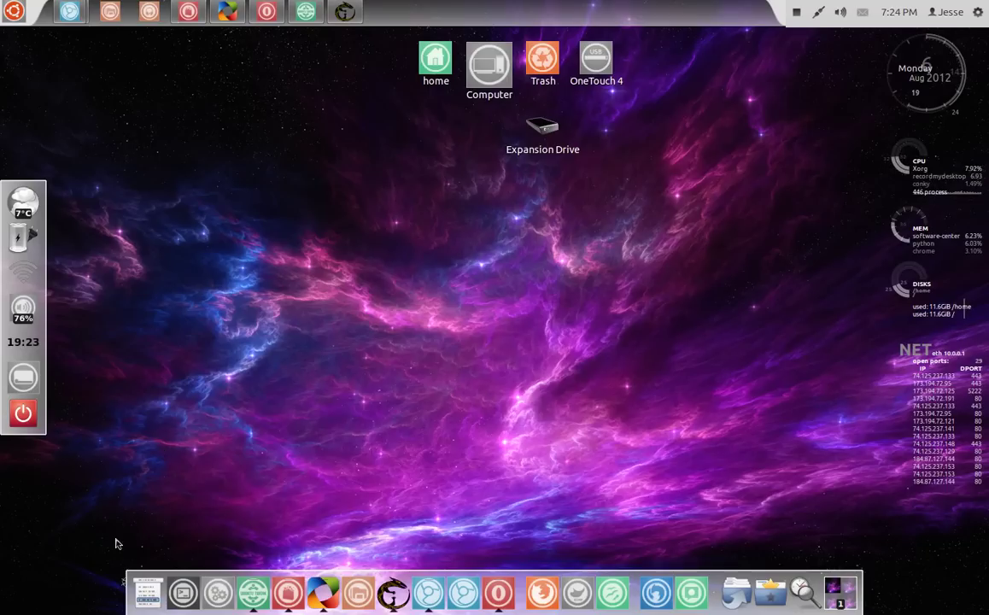
Step: Open the dock's applications menu and browse Accessories, Games and Graphics down to Internet
click(145, 594)
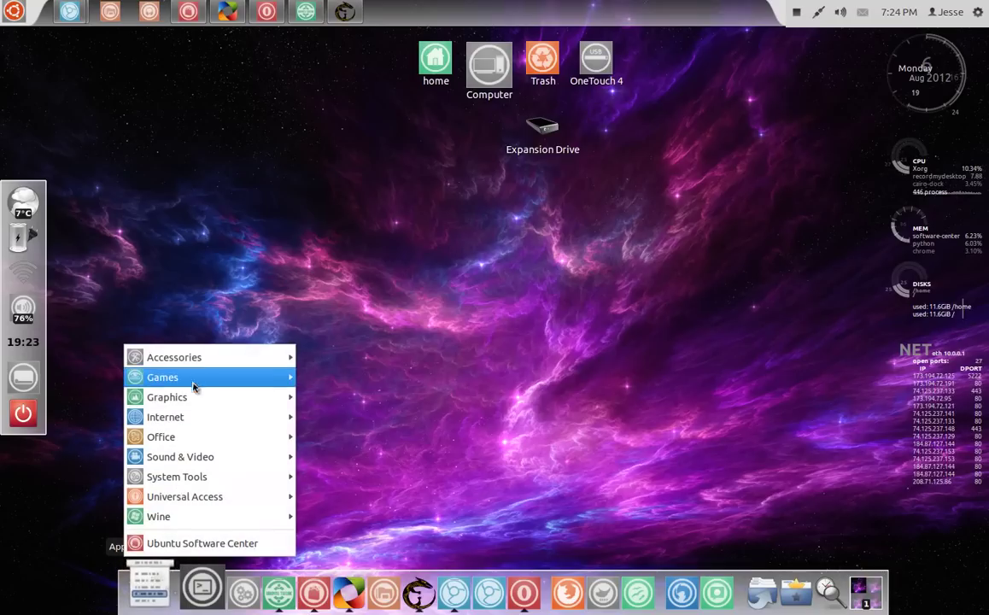
mouse_move(198, 353)
scroll(342, 402, down, 1)
scroll(359, 537, down, 1)
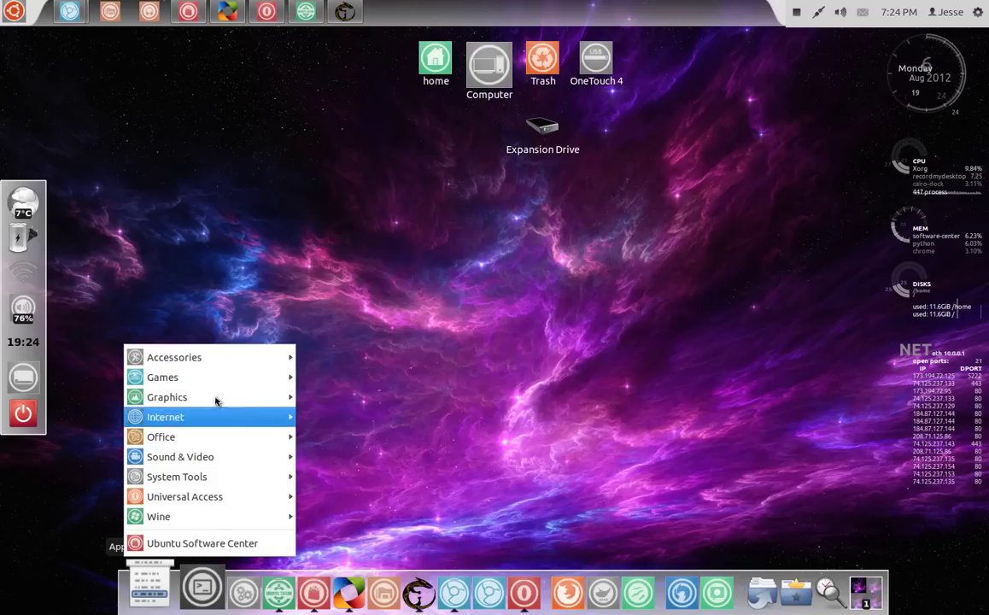
mouse_move(197, 376)
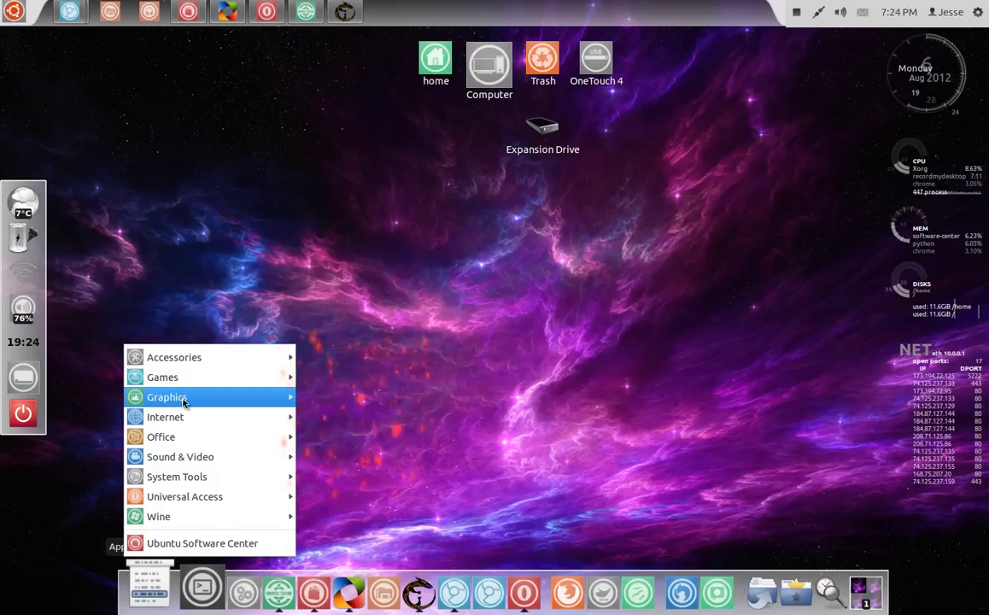
mouse_move(183, 402)
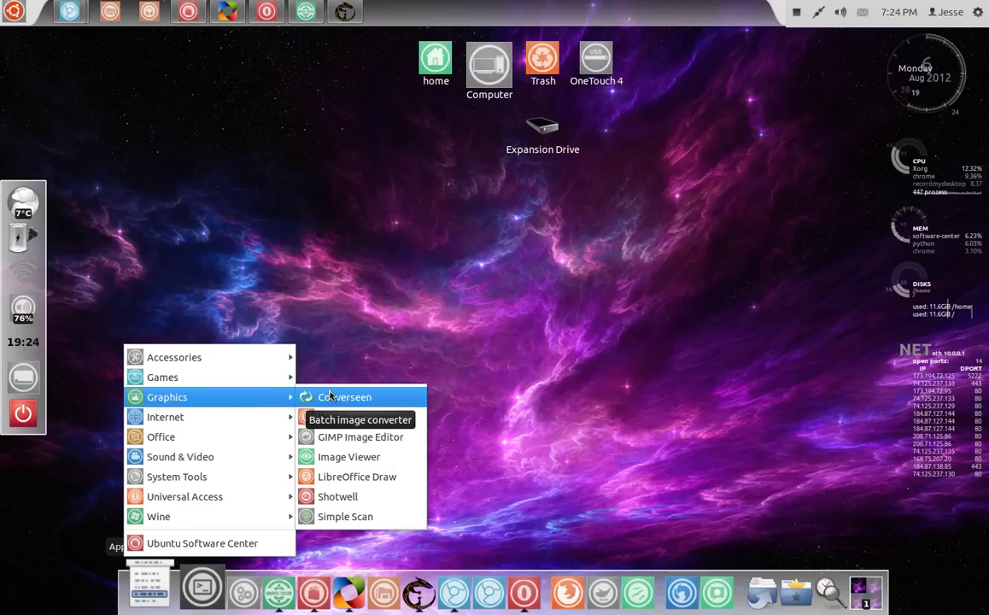
mouse_move(256, 417)
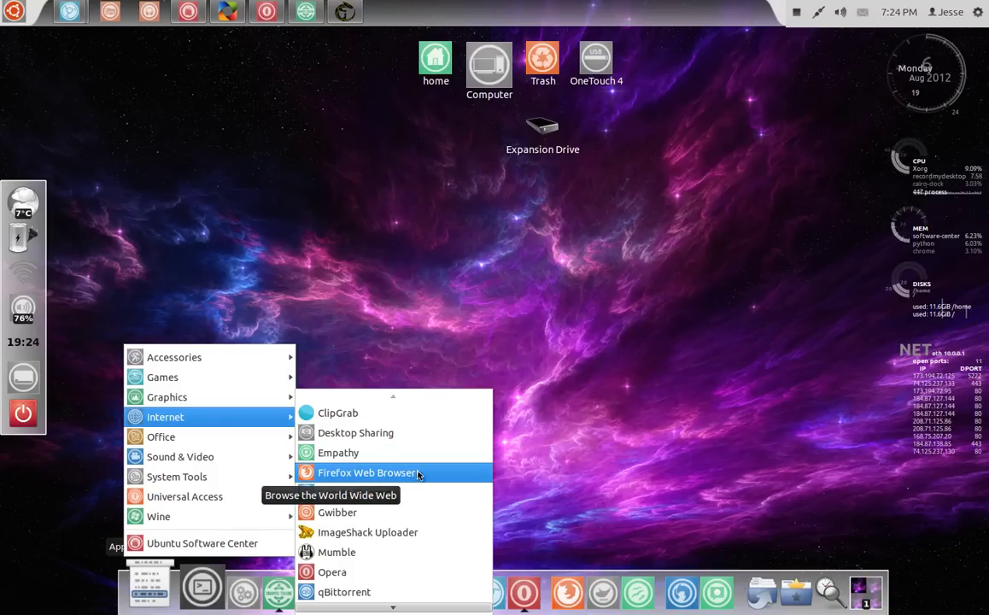
Step: Browse the Office, Sound & Video, System Tools, Universal Access and Wine submenus
scroll(391, 559, down, 1)
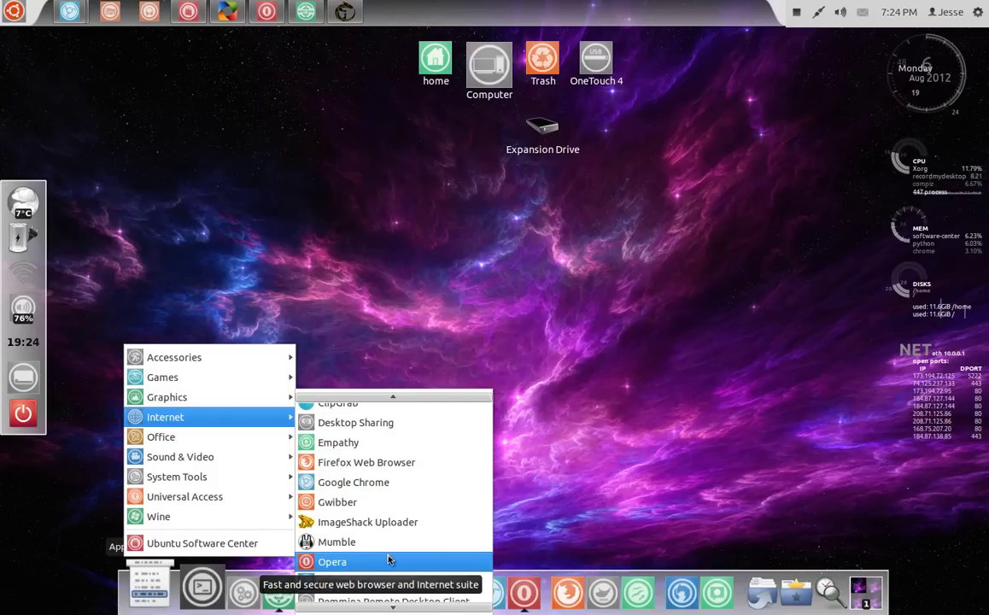
scroll(388, 559, down, 1)
scroll(389, 560, down, 1)
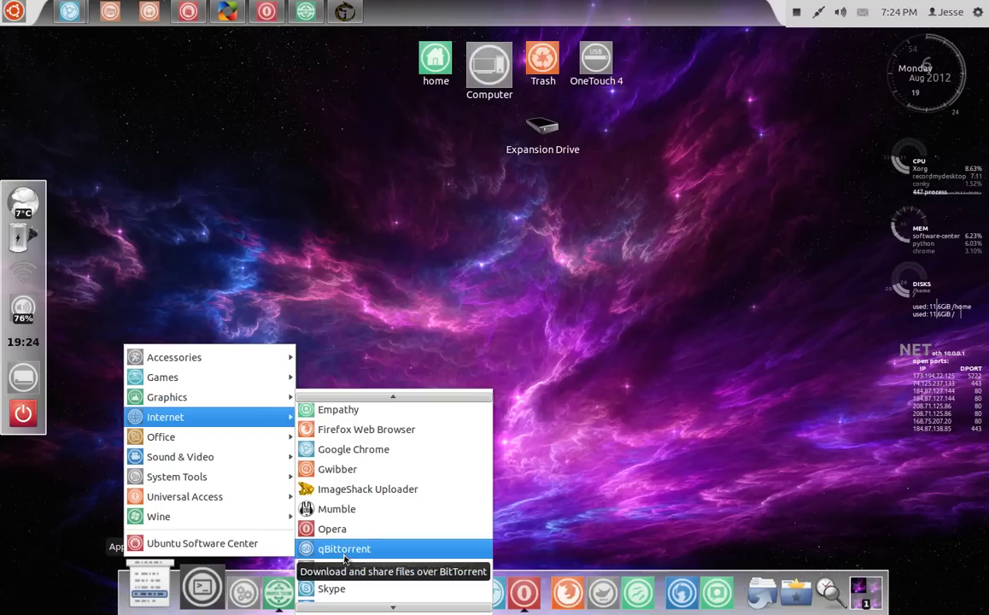
scroll(346, 560, down, 2)
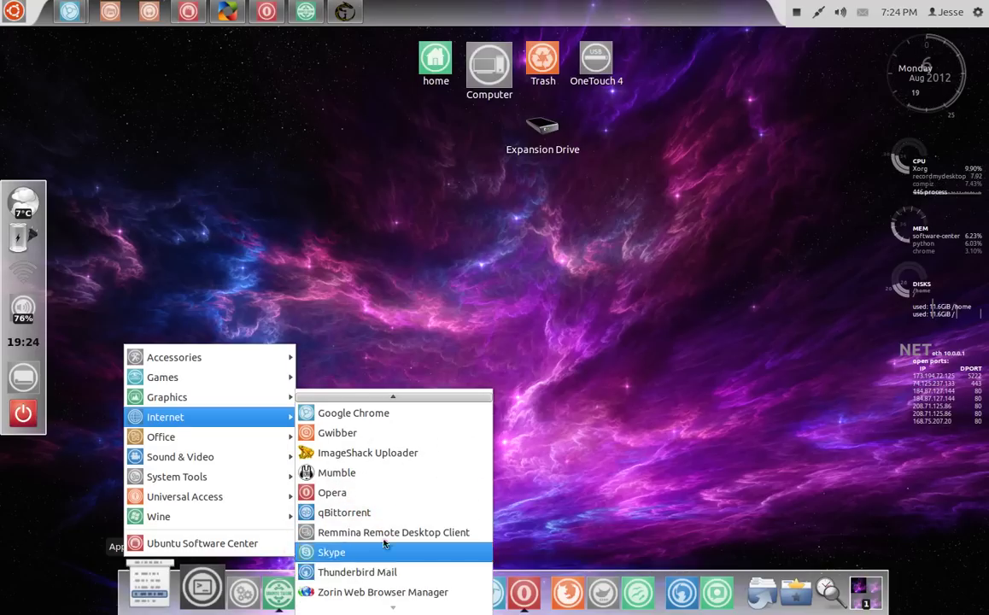
mouse_move(191, 441)
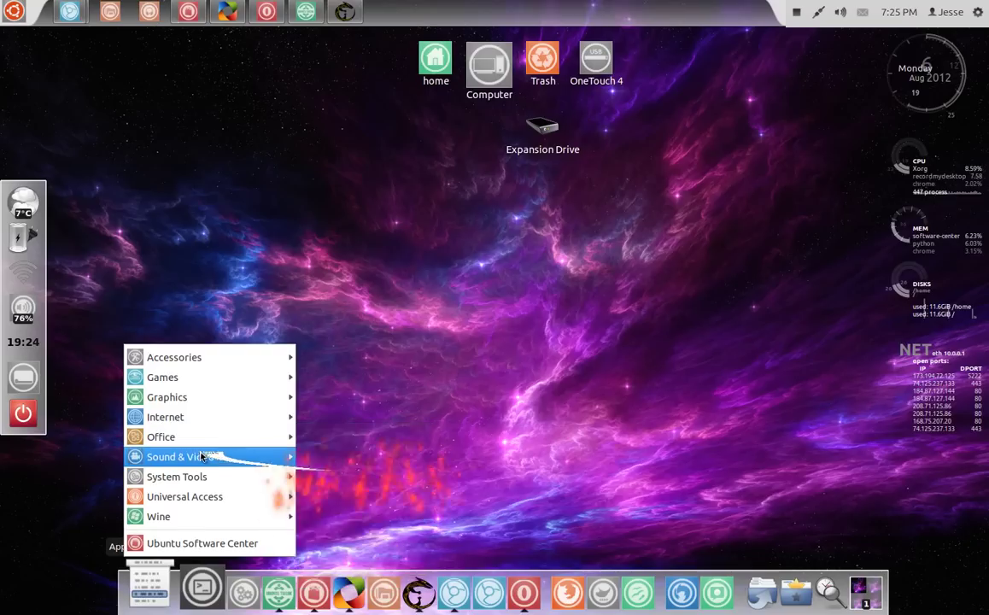
mouse_move(159, 480)
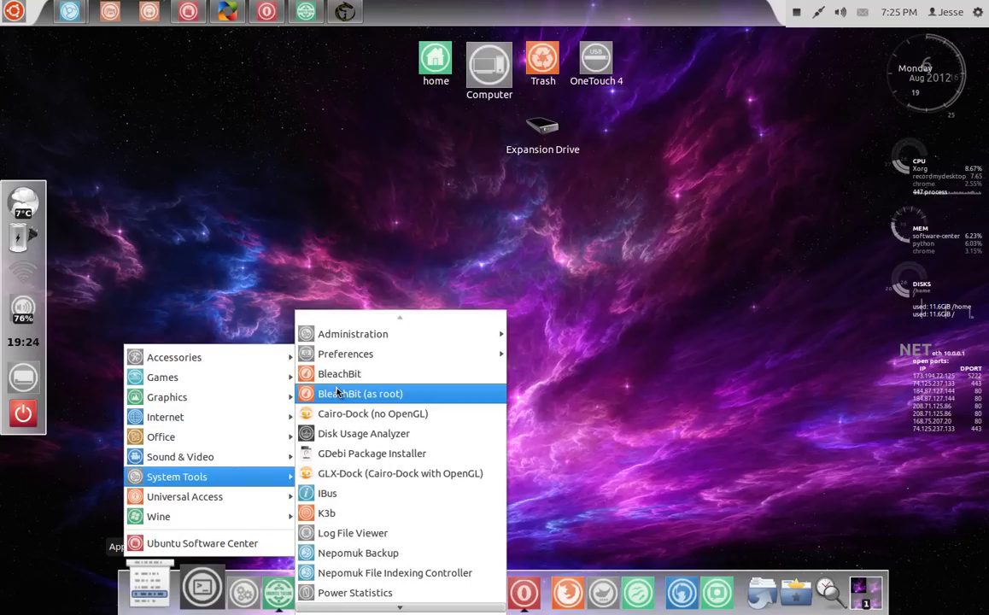
scroll(341, 464, down, 1)
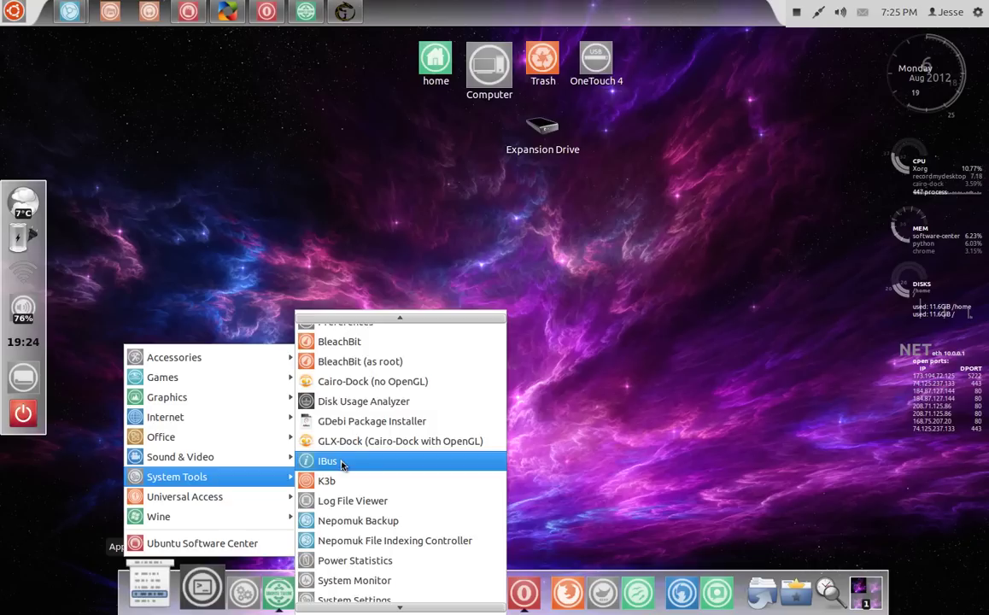
scroll(341, 464, down, 3)
scroll(341, 465, down, 1)
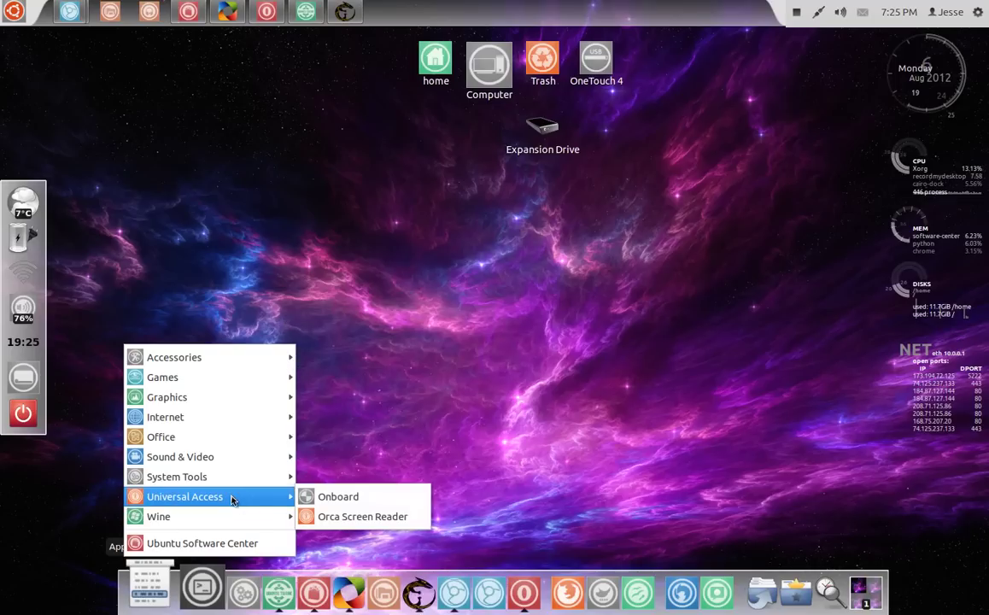
mouse_move(206, 518)
mouse_move(359, 527)
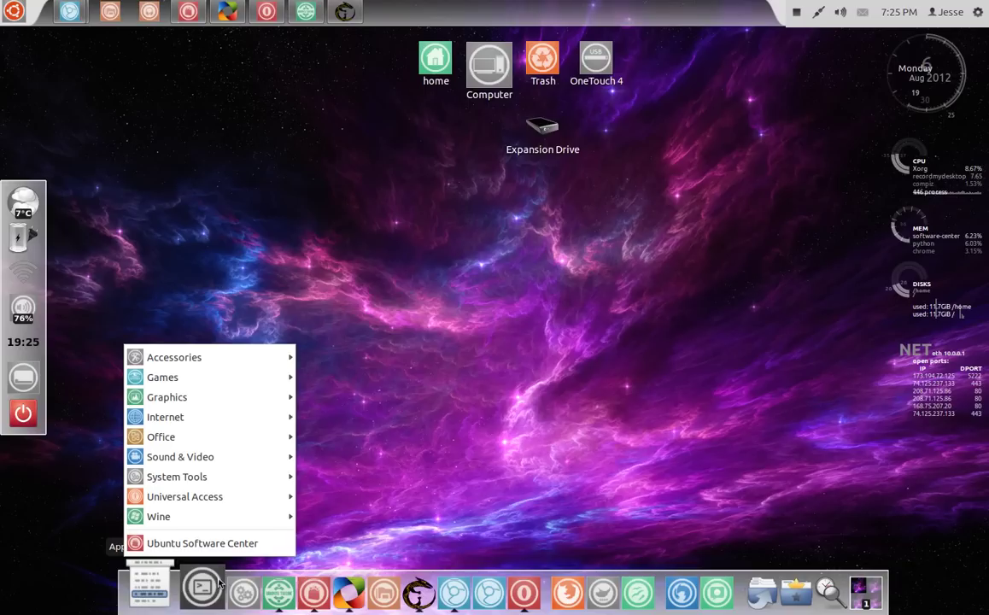
Step: Close the applications menu, launch Wallch and preview wallpapers up to the blue planet
click(380, 468)
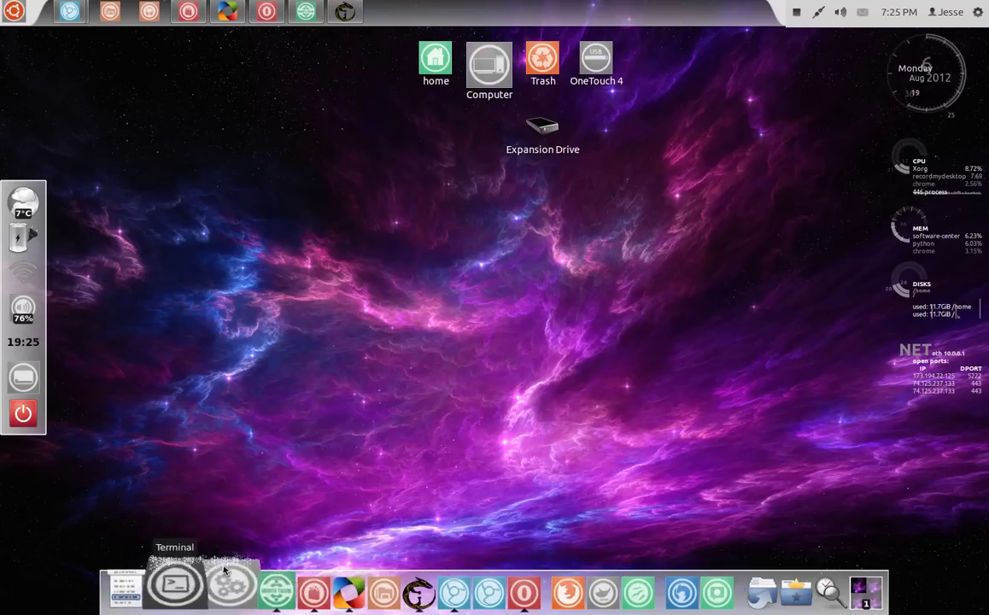
click(393, 581)
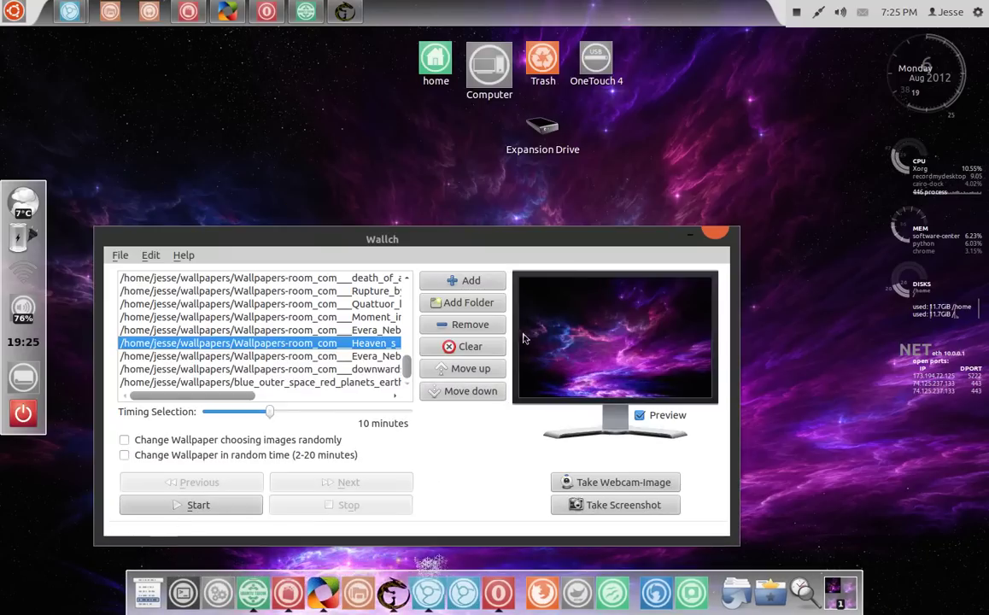
drag(461, 237, 520, 138)
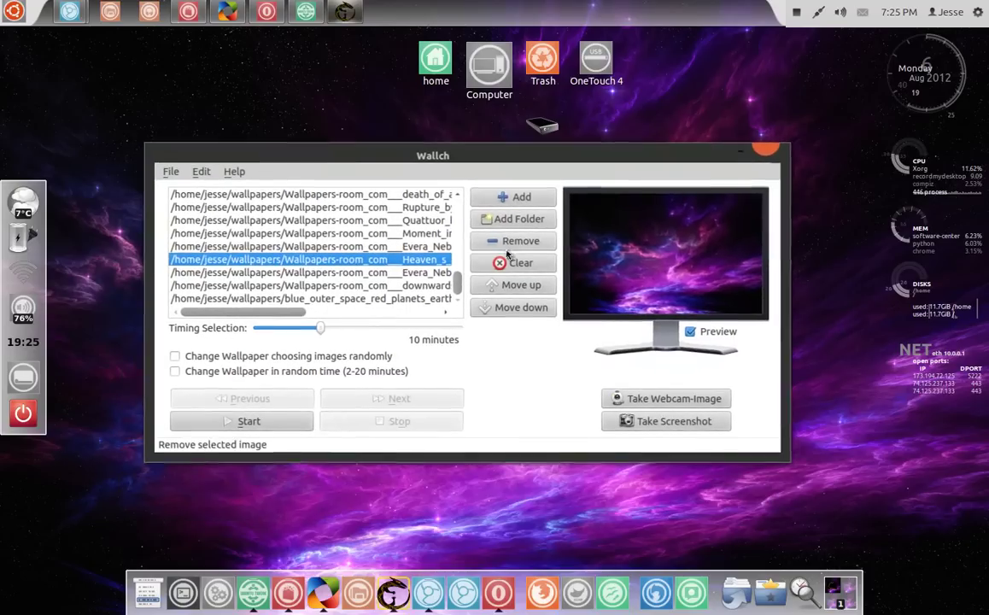
click(287, 273)
click(290, 288)
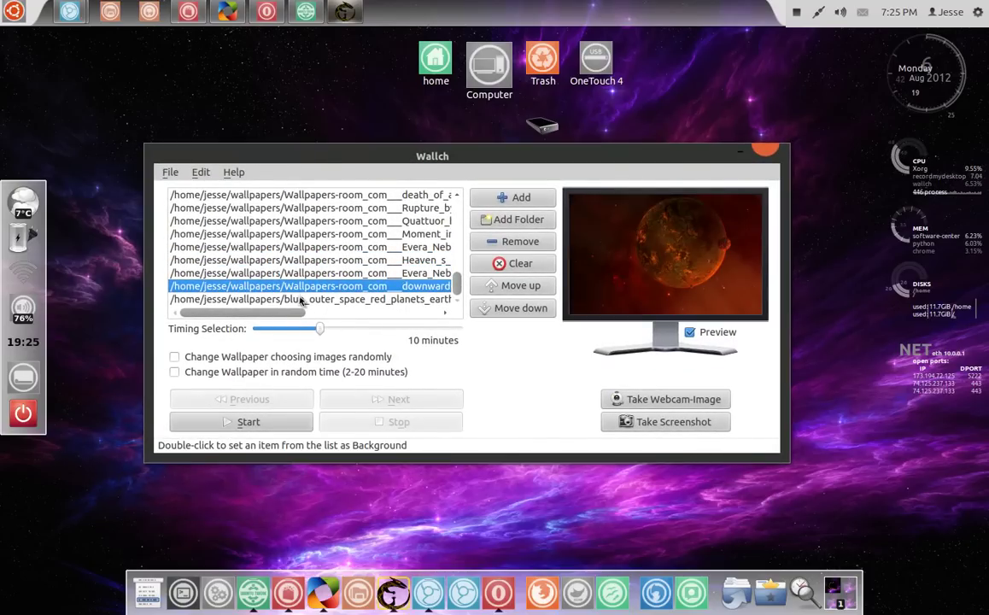
click(301, 299)
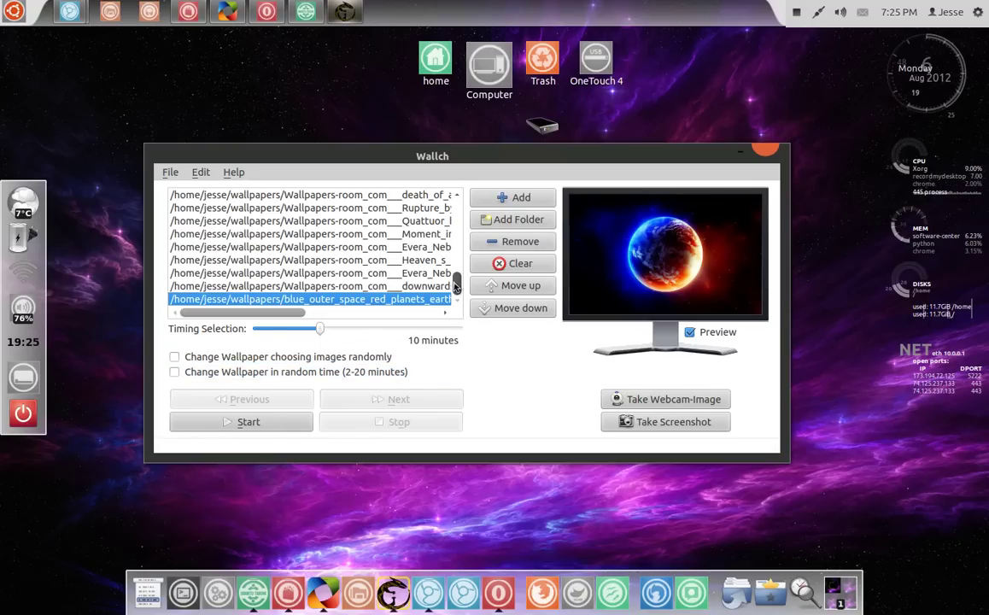
Step: Preview the nebula entries and set the blue-purple galaxy image as the desktop wallpaper
drag(455, 287, 458, 279)
scroll(457, 279, down, 4)
click(413, 259)
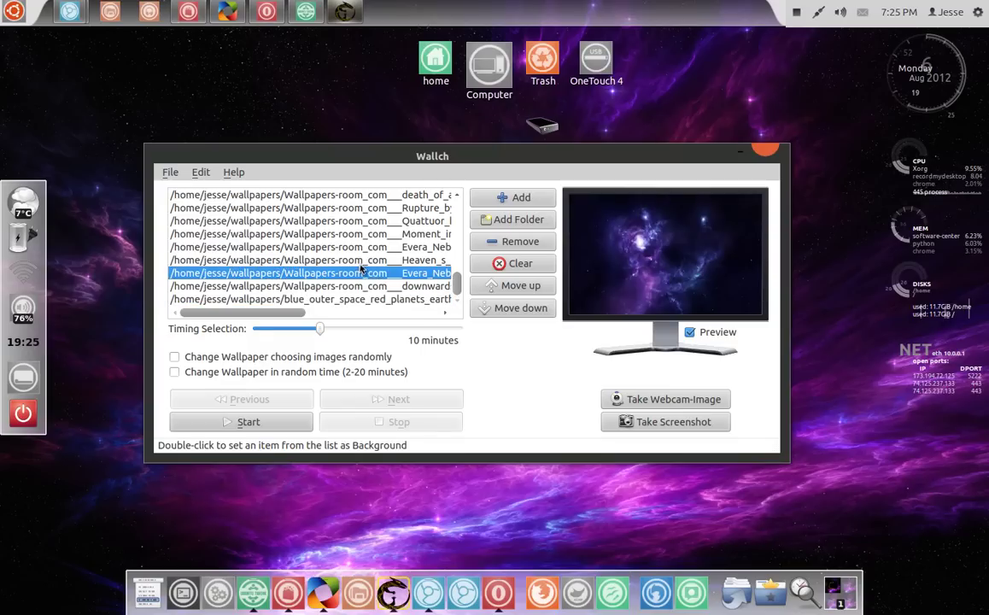
click(328, 246)
click(361, 261)
click(359, 274)
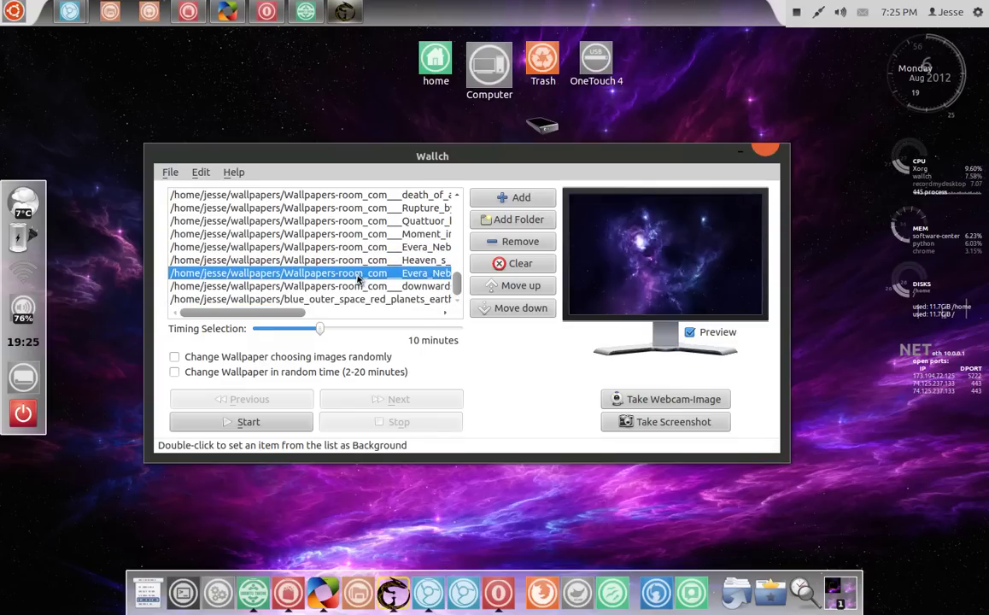
double_click(359, 277)
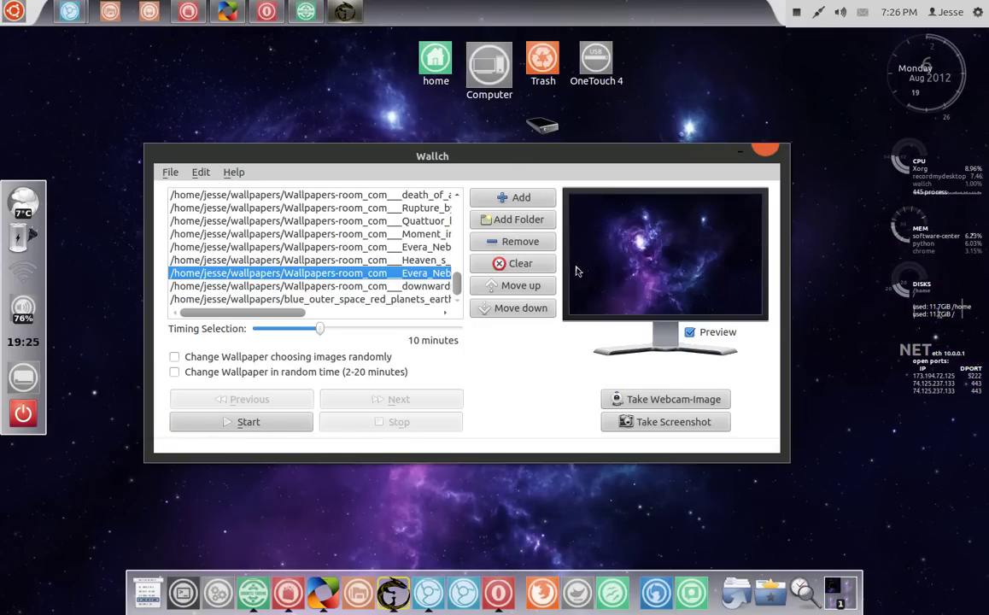
drag(634, 151, 694, 157)
click(467, 268)
scroll(453, 274, up, 2)
click(418, 296)
click(418, 282)
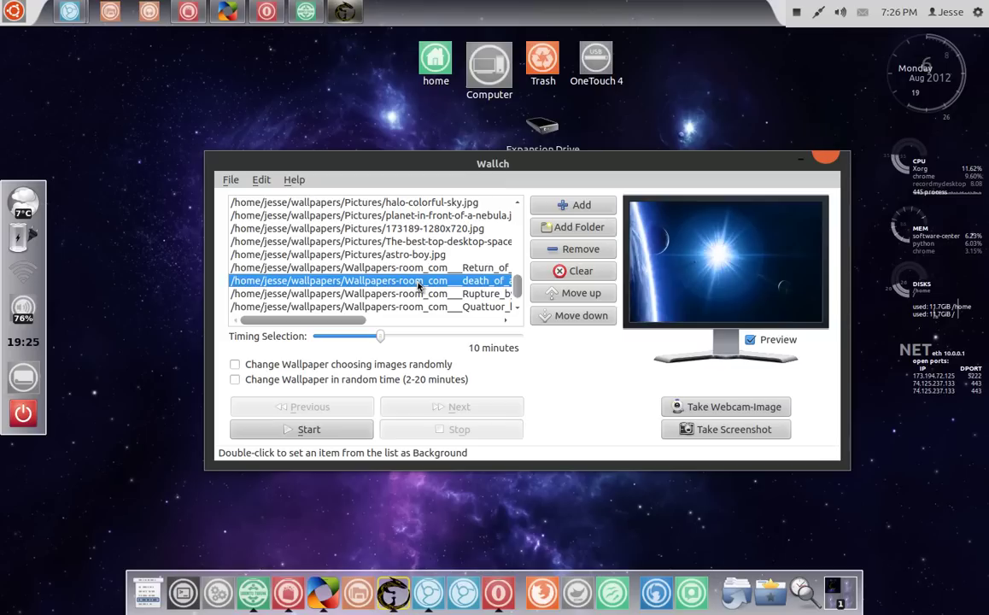
click(418, 272)
click(418, 254)
click(418, 242)
click(418, 229)
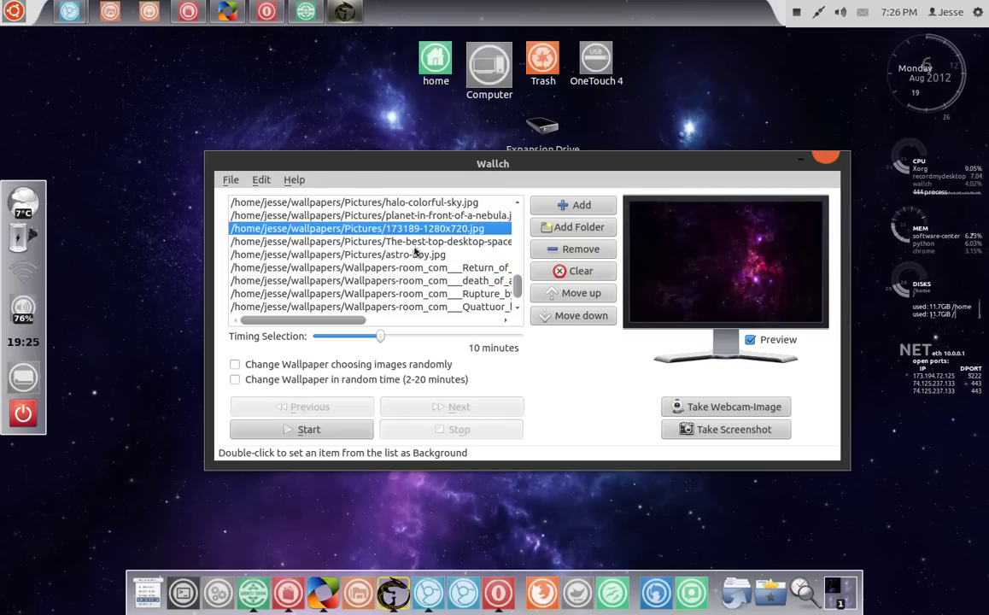
double_click(417, 230)
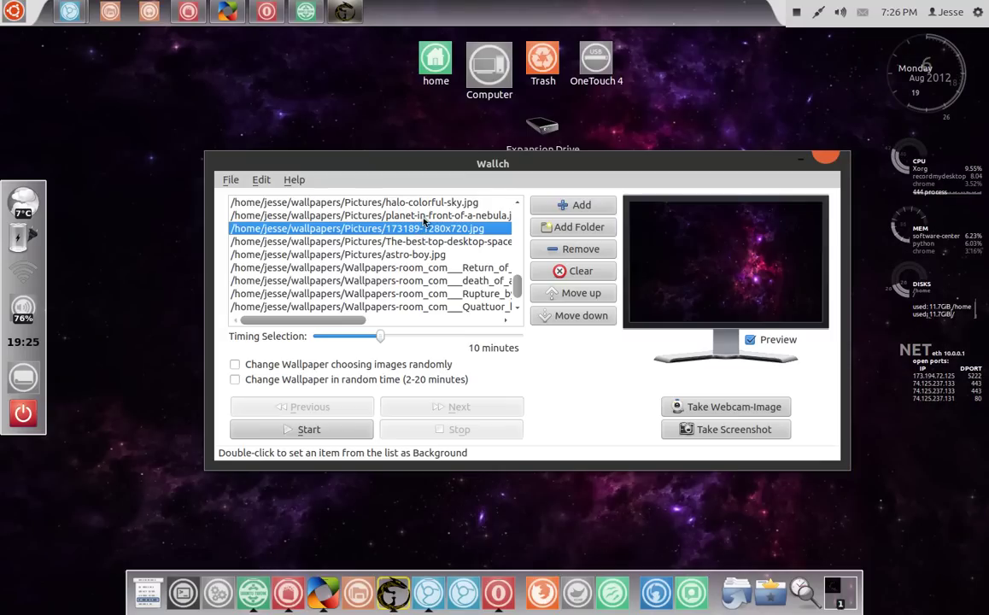
drag(444, 156, 443, 208)
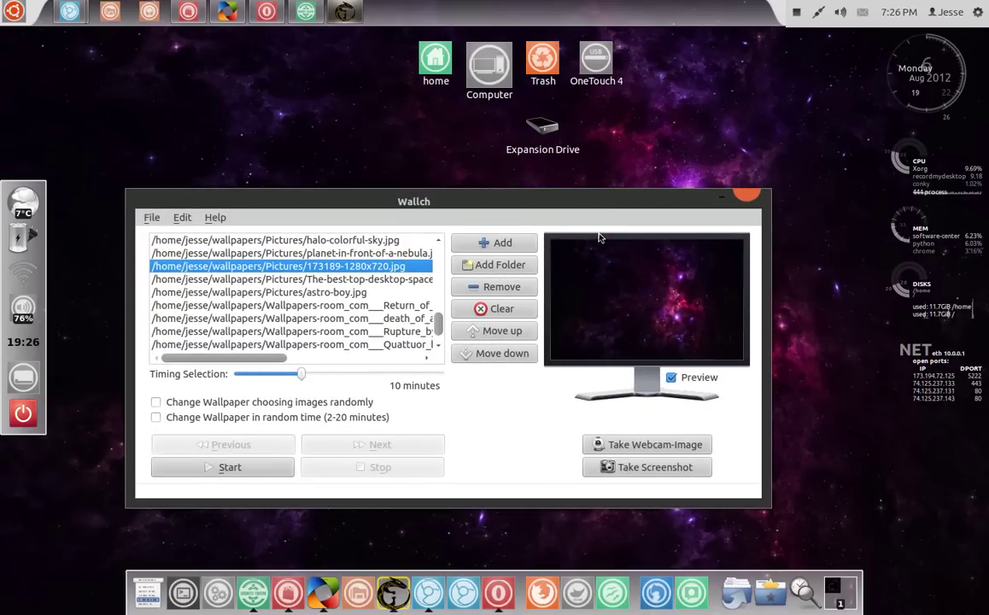
Step: Close Wallch and launch Deepin Software Center
click(753, 198)
click(230, 14)
mouse_move(232, 21)
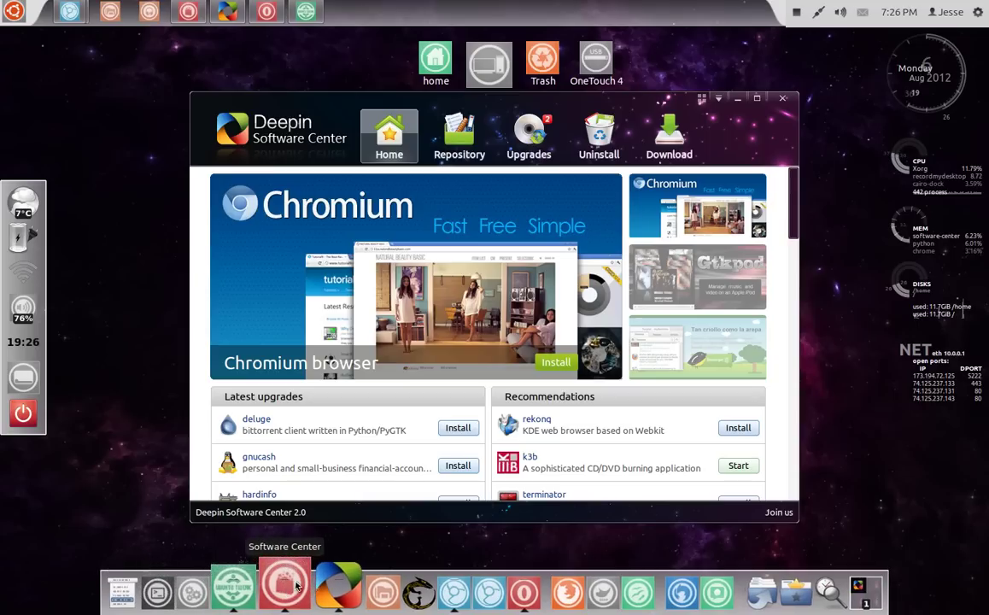
Step: Scroll through the Programming packages, then close Deepin Software Center
scroll(363, 318, down, 3)
scroll(363, 318, up, 3)
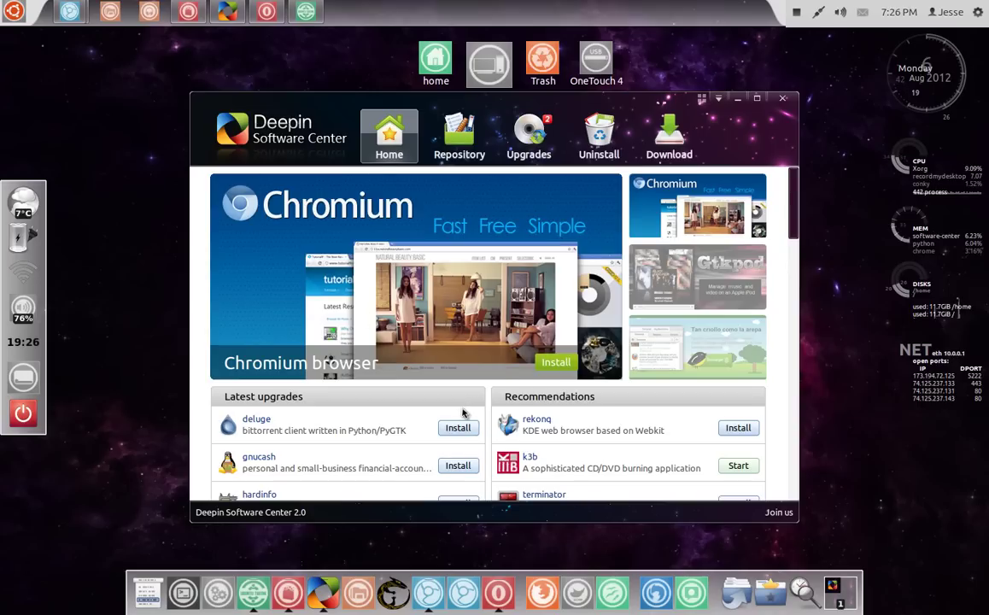
scroll(470, 403, down, 5)
scroll(474, 398, down, 7)
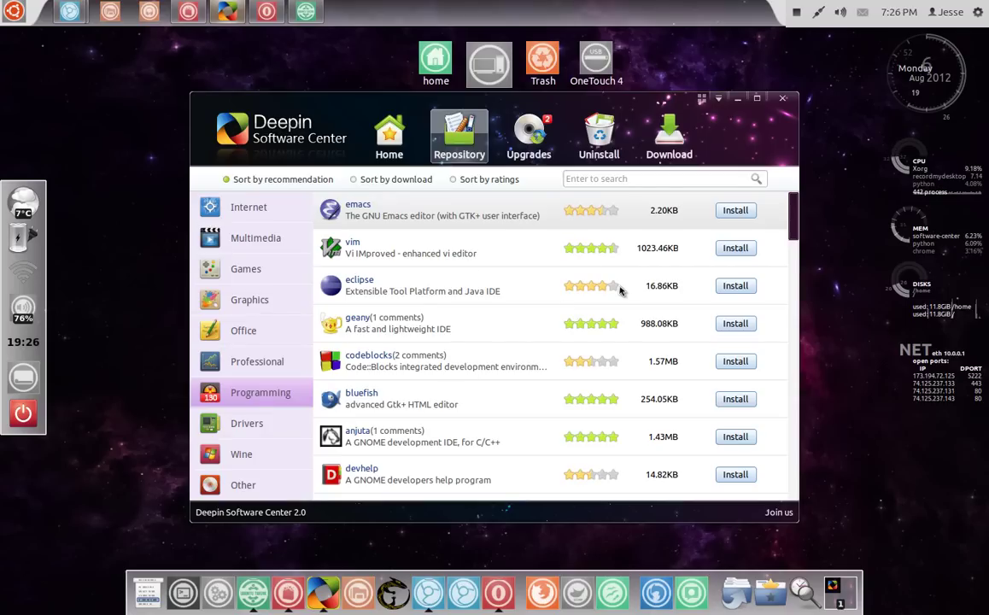
scroll(518, 346, down, 5)
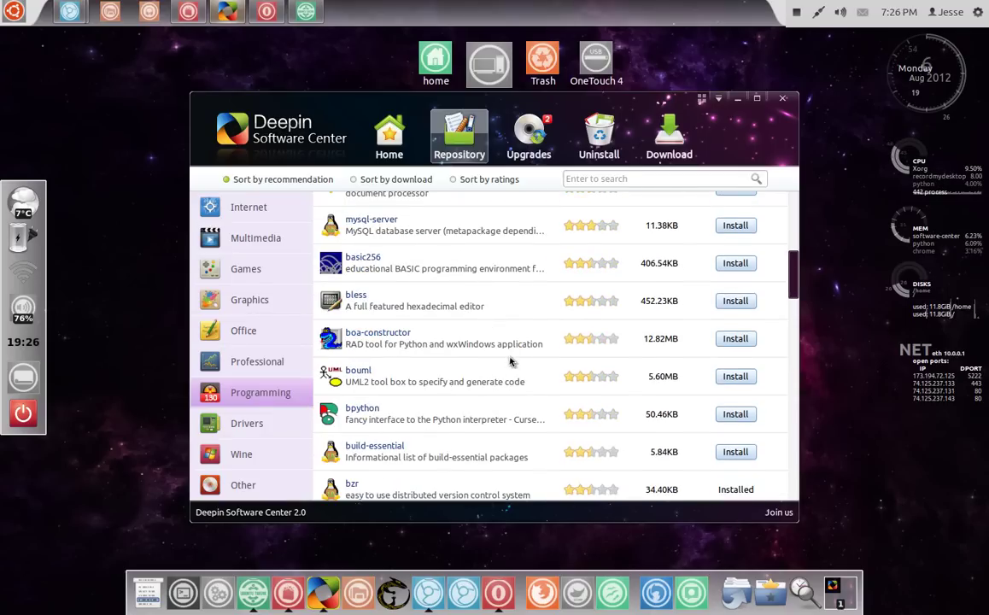
scroll(511, 363, down, 3)
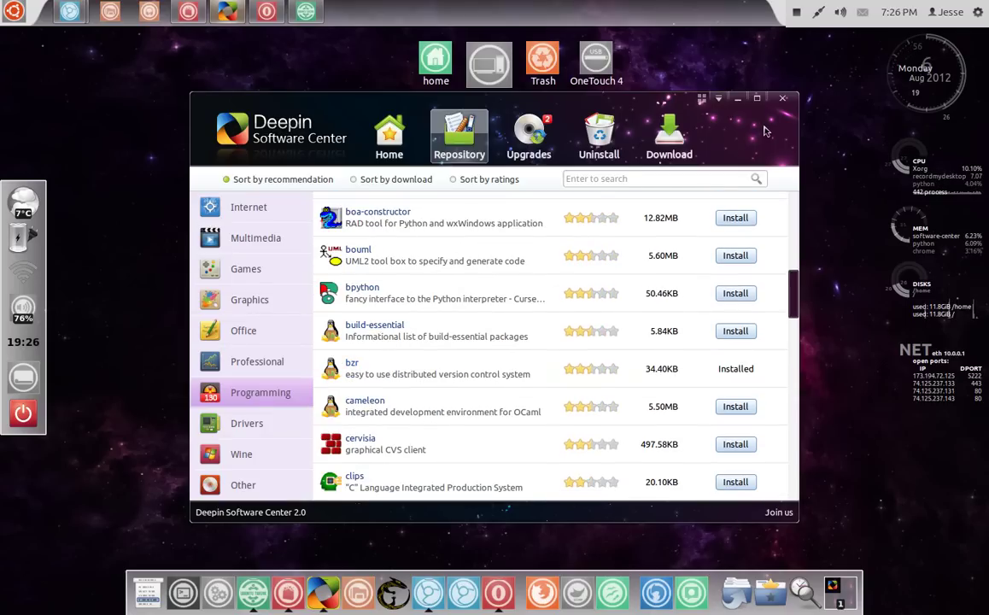
click(784, 100)
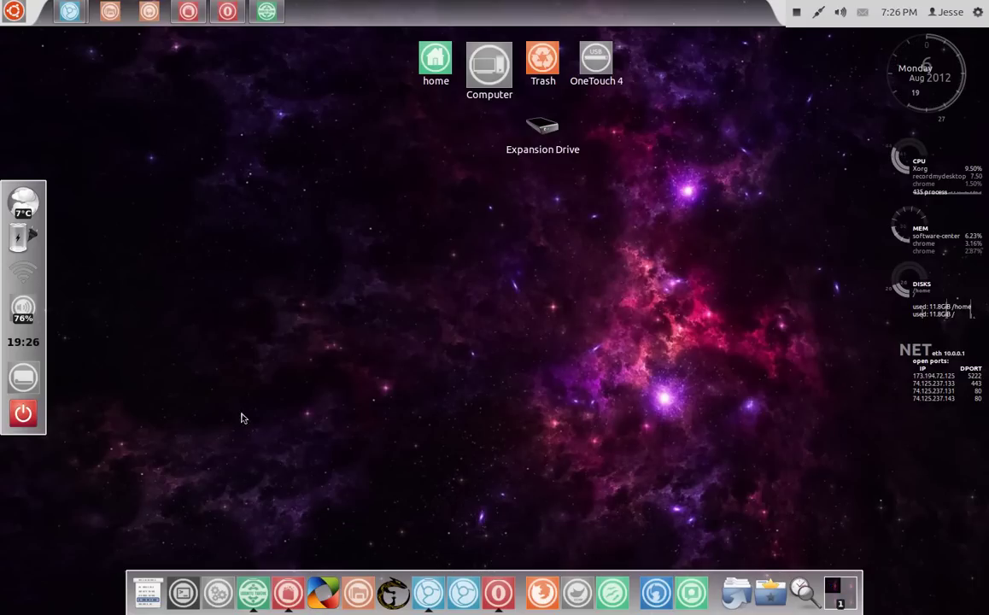
Step: Launch Ubuntu Tweak and go to its Tweaks > Theme page
click(253, 592)
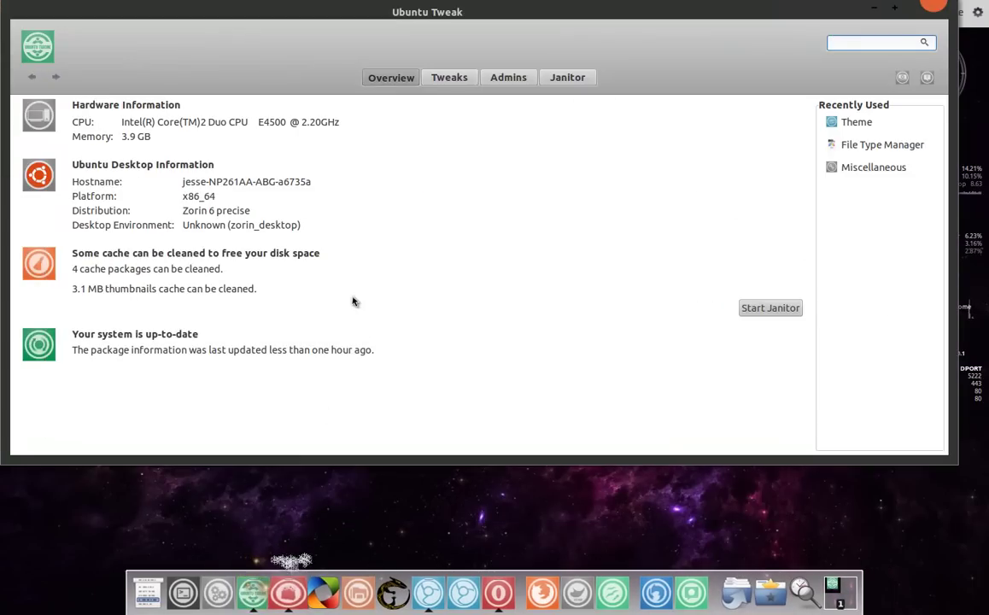
drag(419, 17, 521, 63)
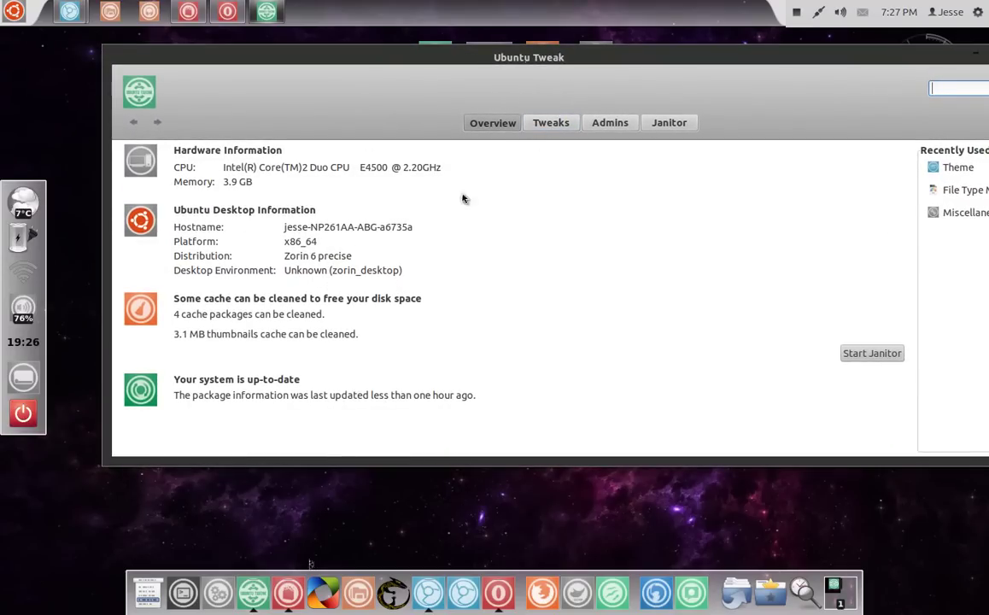
click(556, 125)
click(383, 195)
drag(572, 55, 490, 95)
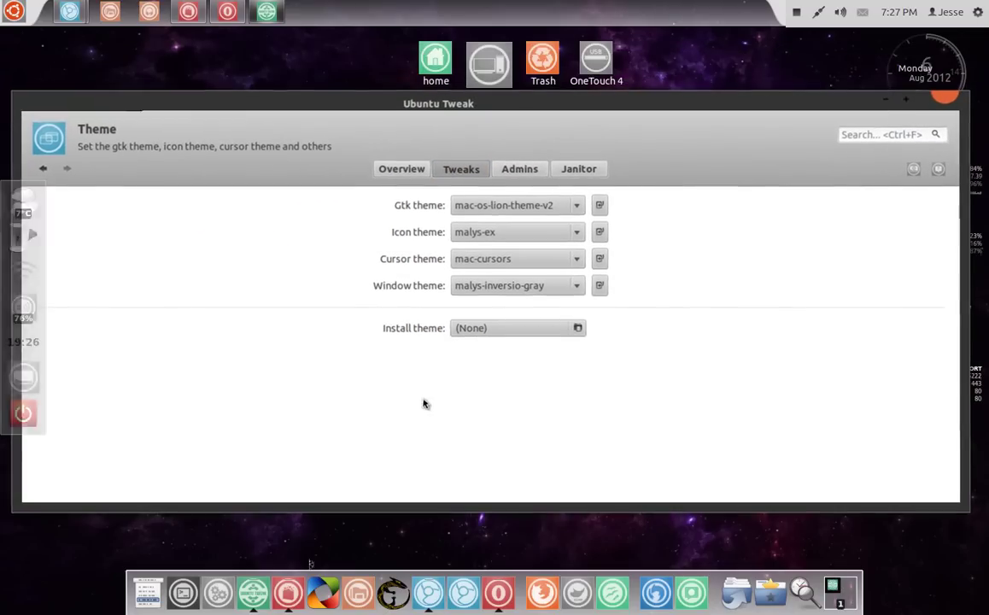
Step: Open the Home folder, then set the window theme to mac-os-lion-theme-v2
double_click(440, 73)
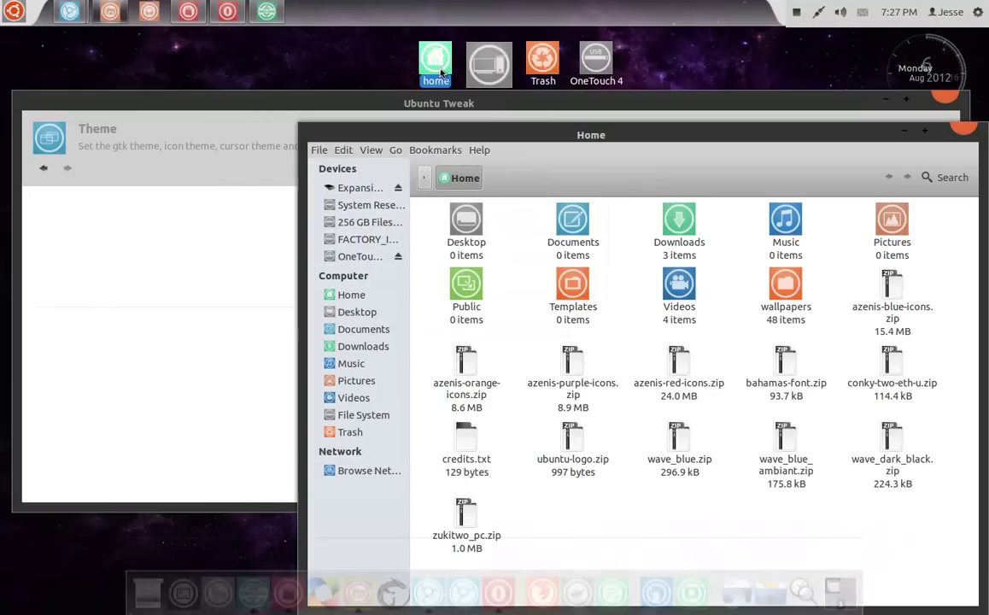
click(536, 104)
drag(568, 119, 587, 174)
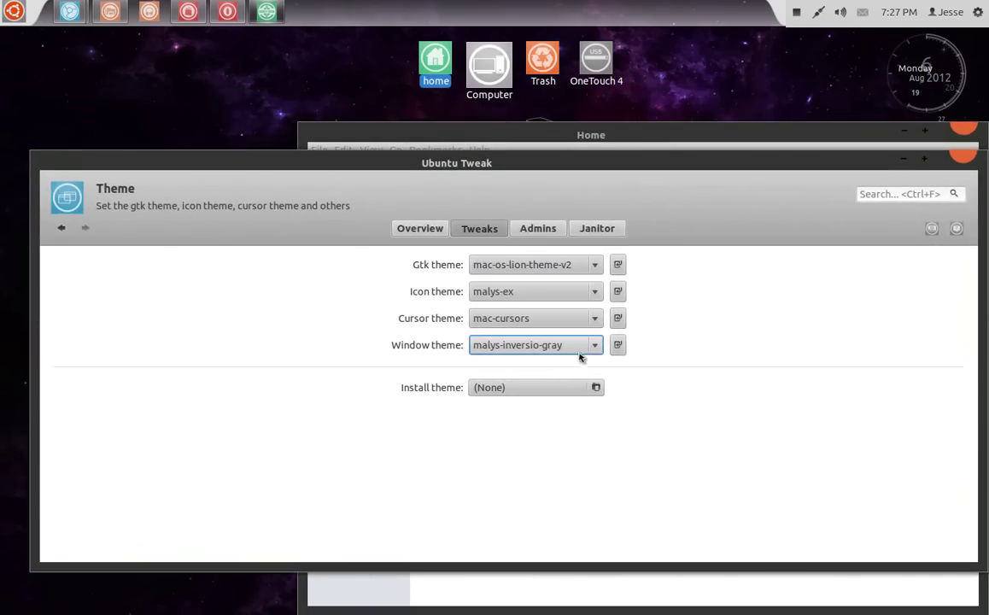
scroll(595, 348, up, 1)
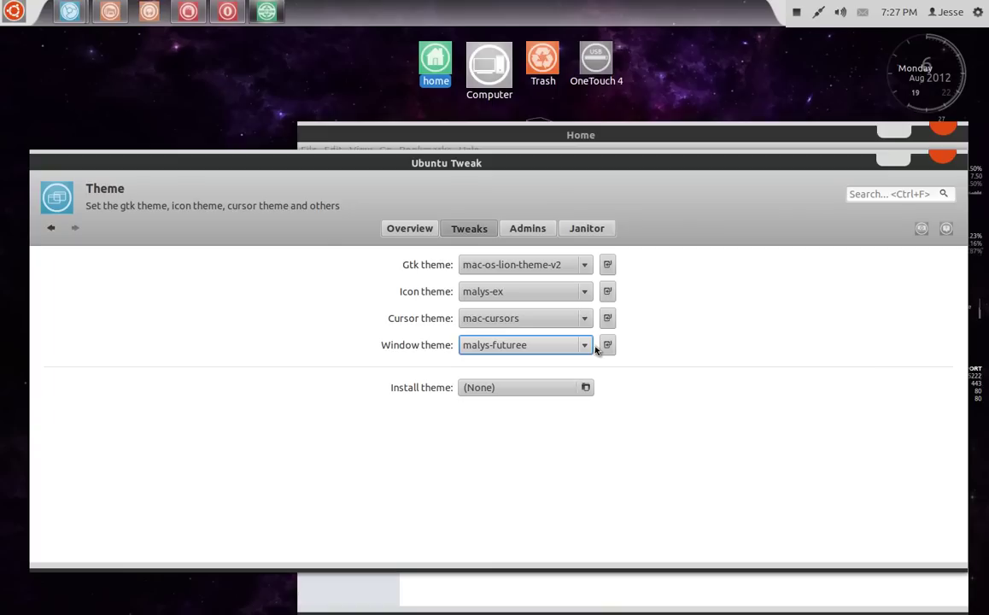
click(587, 351)
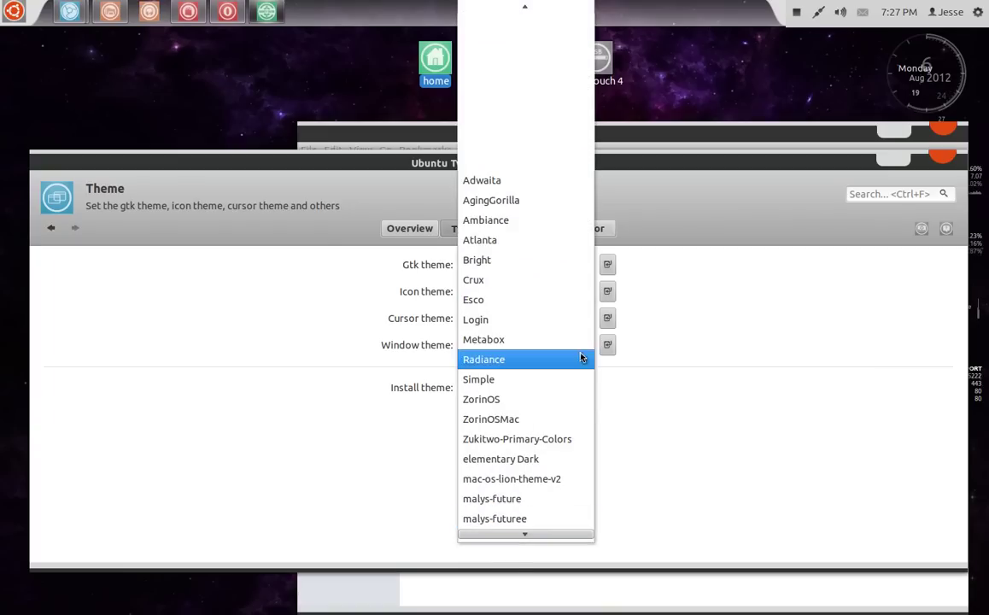
click(546, 469)
drag(743, 141, 698, 177)
click(704, 171)
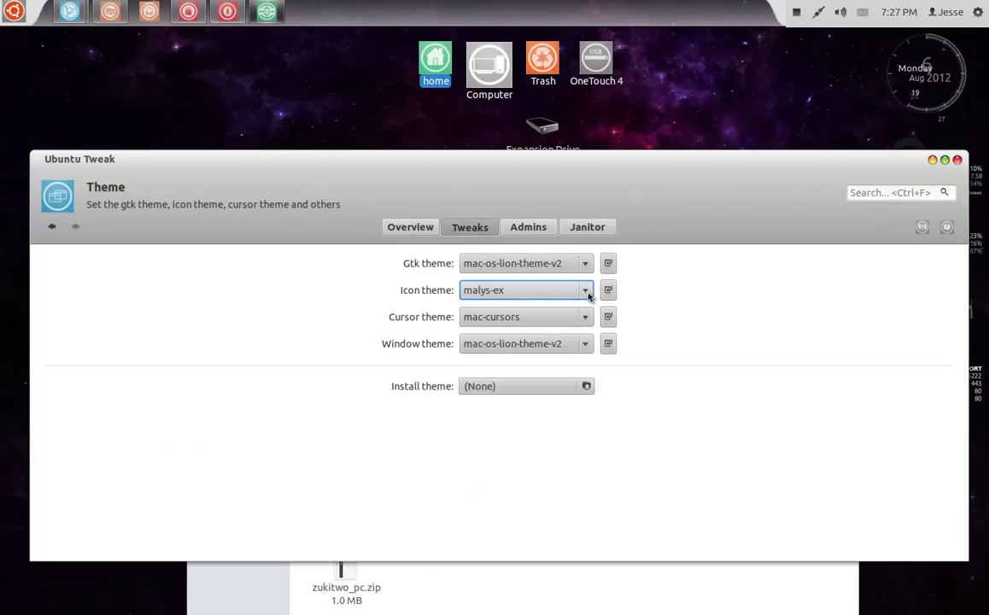
Step: Try the mac-os-snow-icons icon theme and rearrange the Home and Tweak windows
click(588, 294)
click(566, 279)
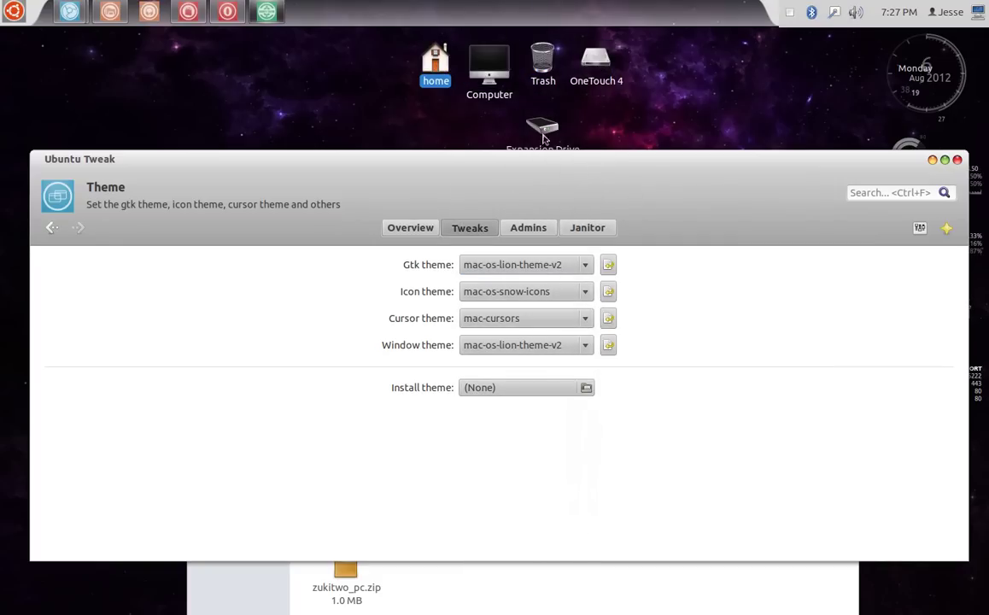
drag(545, 164, 512, 215)
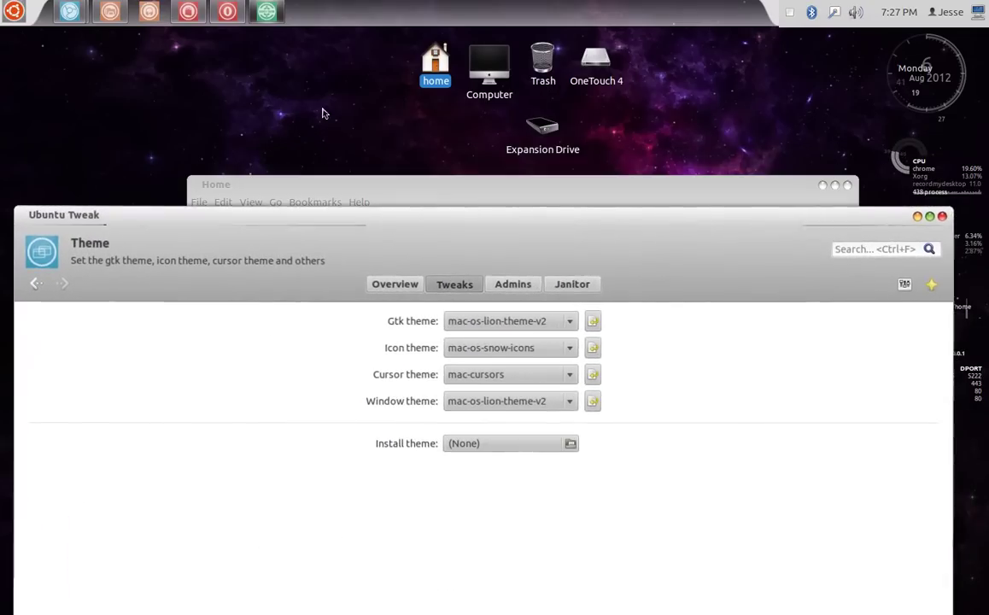
click(453, 199)
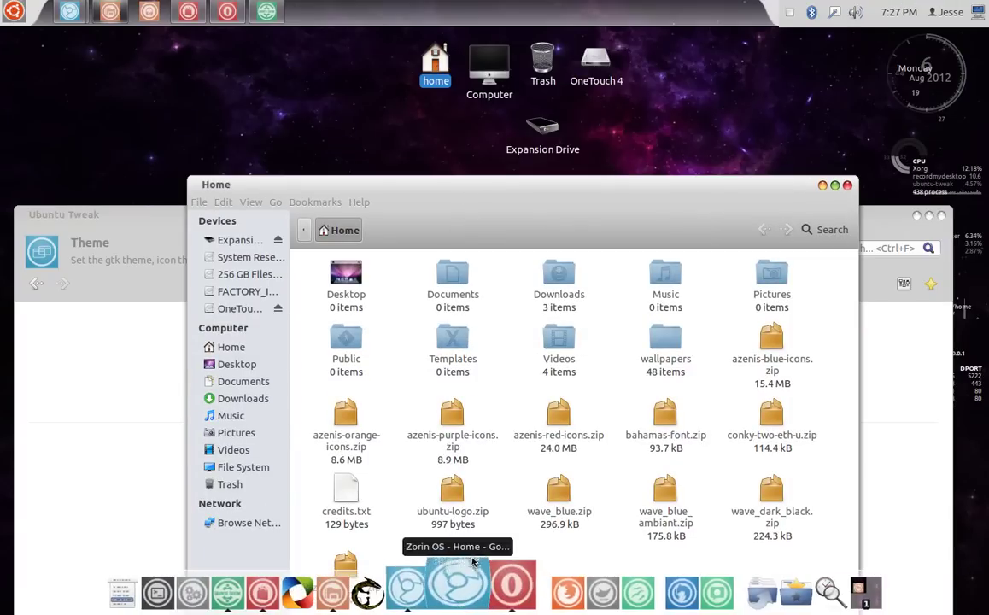
drag(512, 210, 536, 332)
click(530, 274)
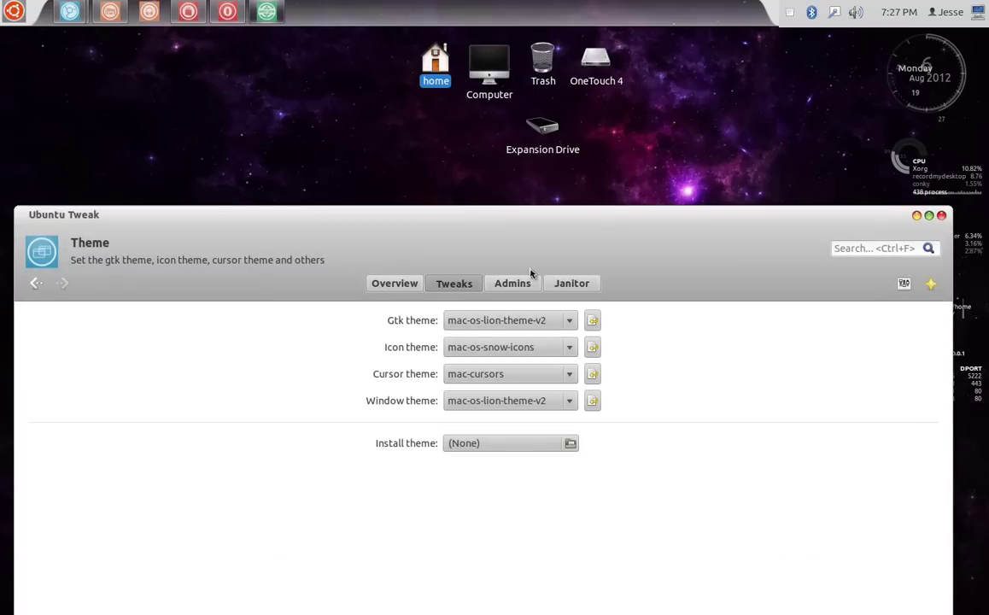
Step: Change the icon theme to nouveGnomeGray
click(569, 350)
scroll(569, 350, up, 10)
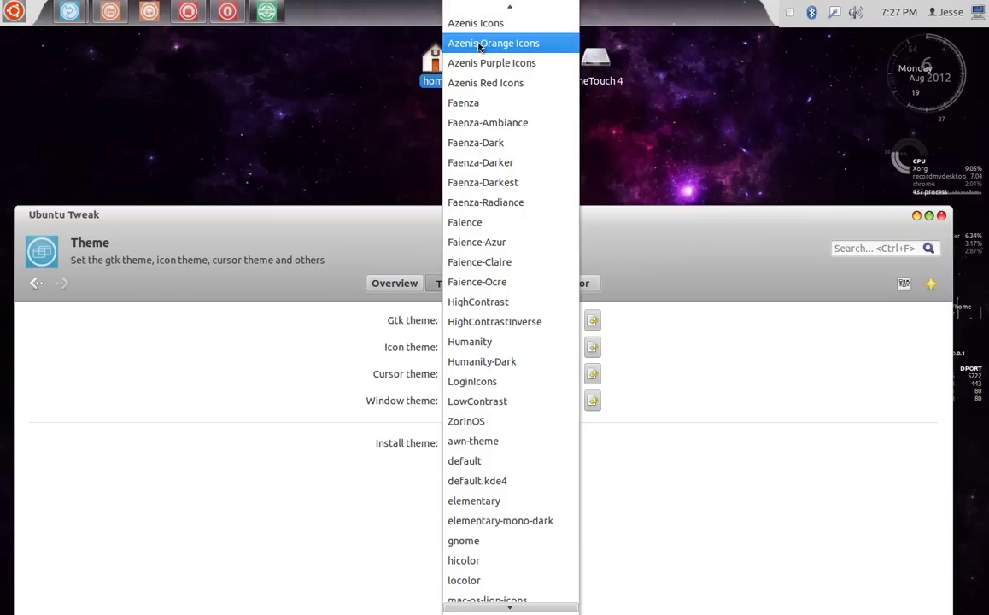
scroll(492, 350, down, 5)
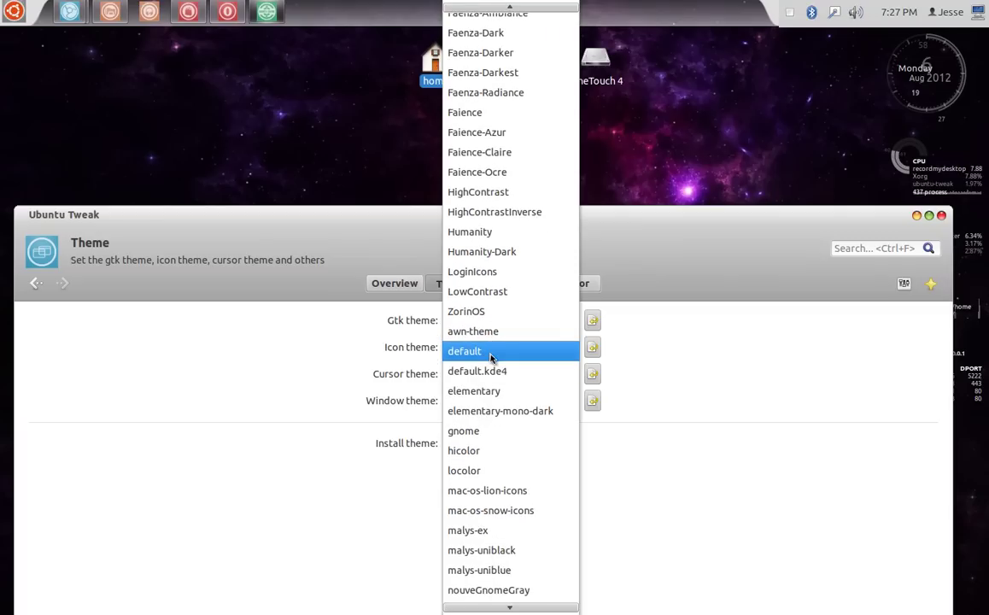
scroll(492, 357, down, 2)
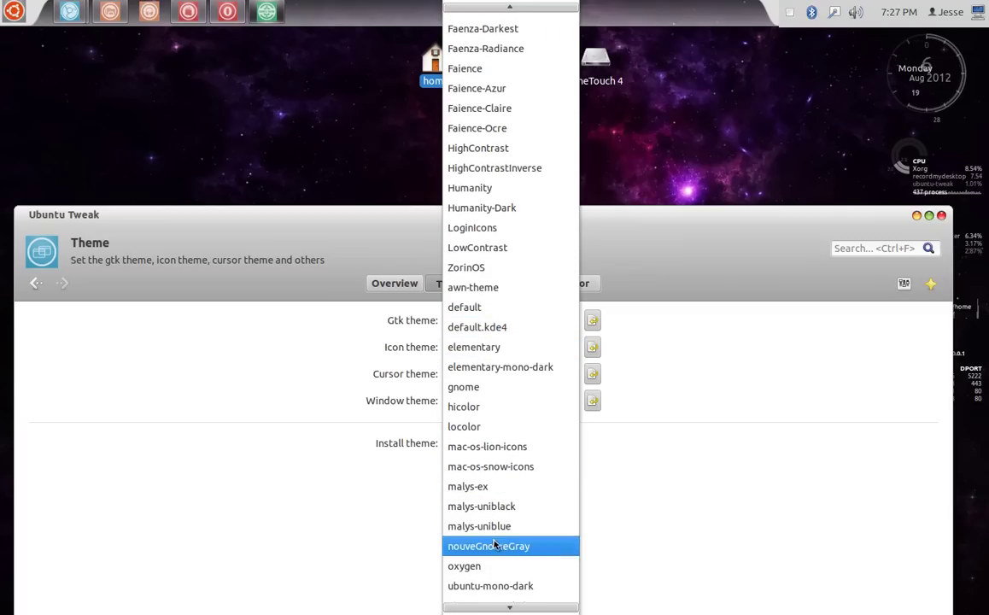
click(475, 556)
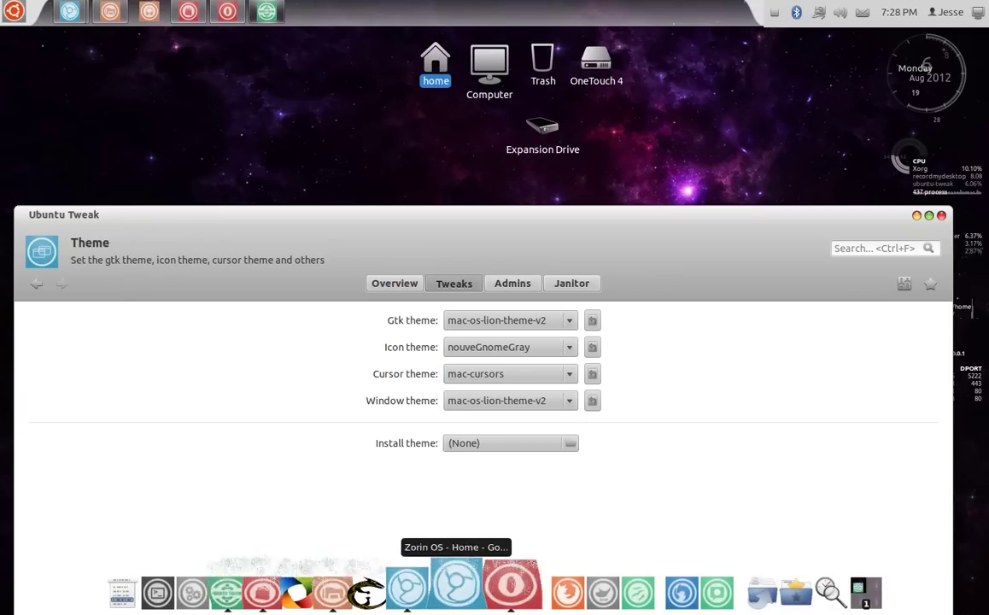
right_click(457, 609)
mouse_move(556, 404)
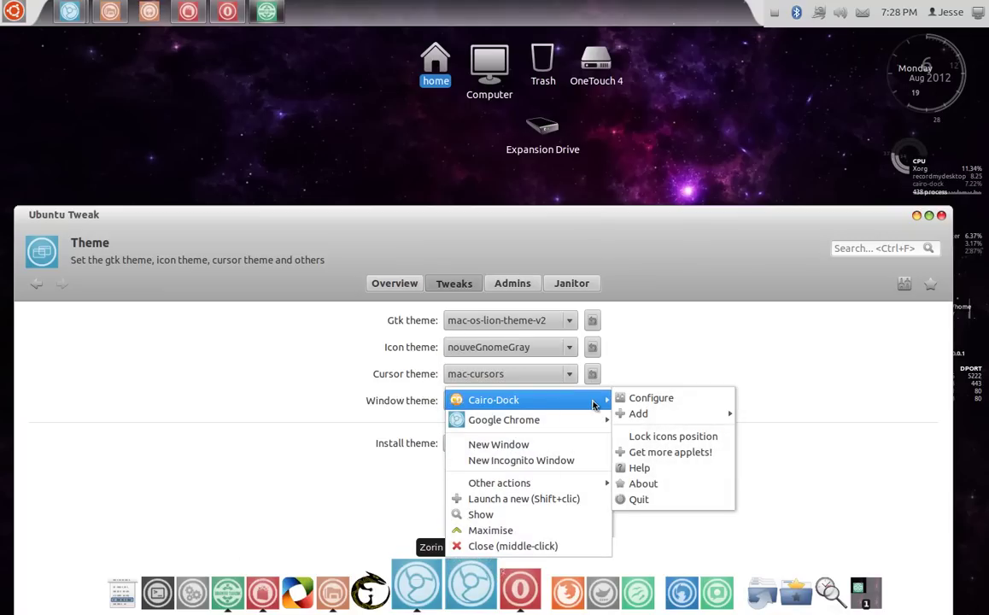
click(635, 402)
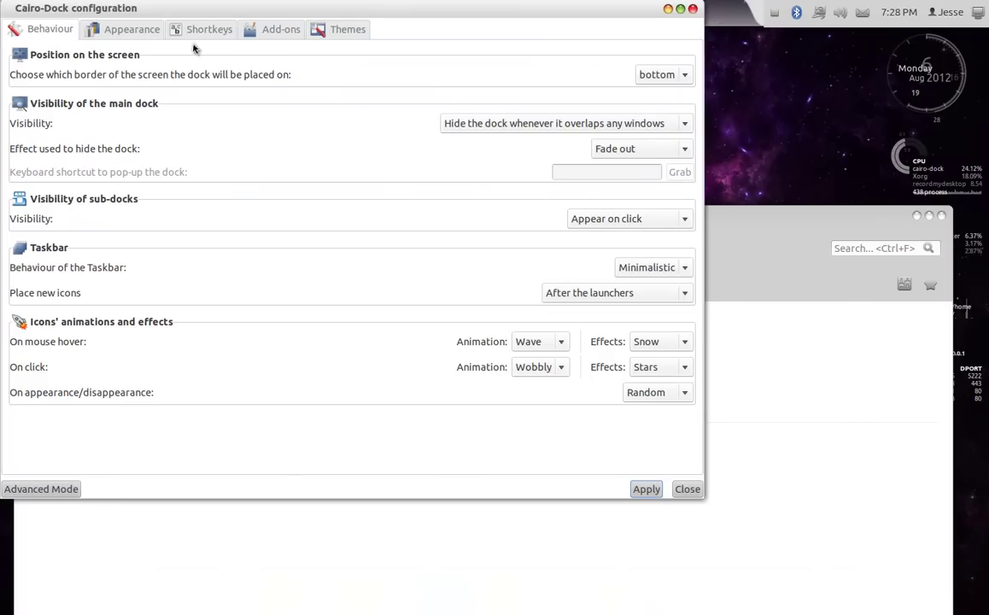
click(137, 32)
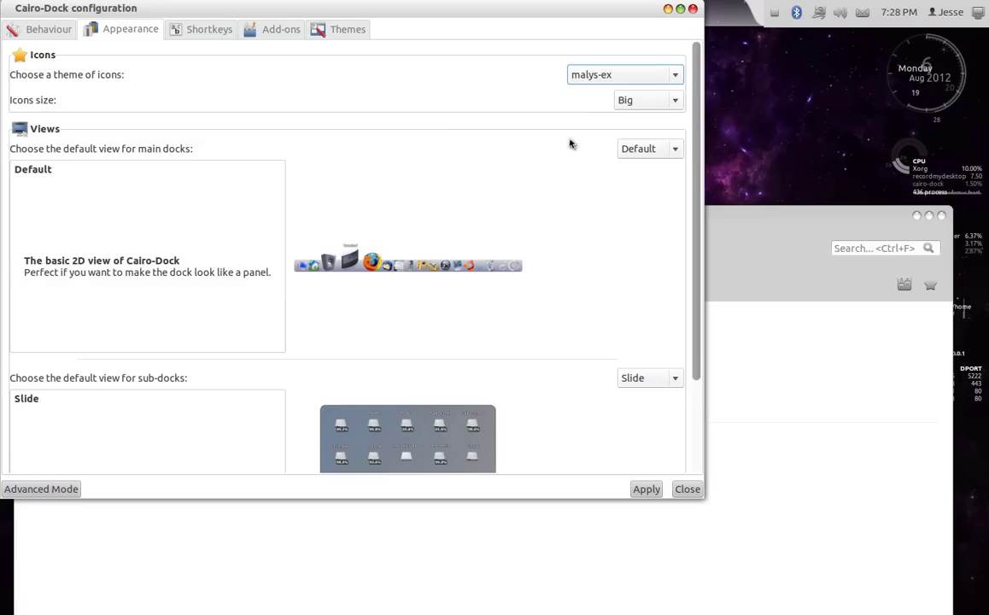
click(692, 10)
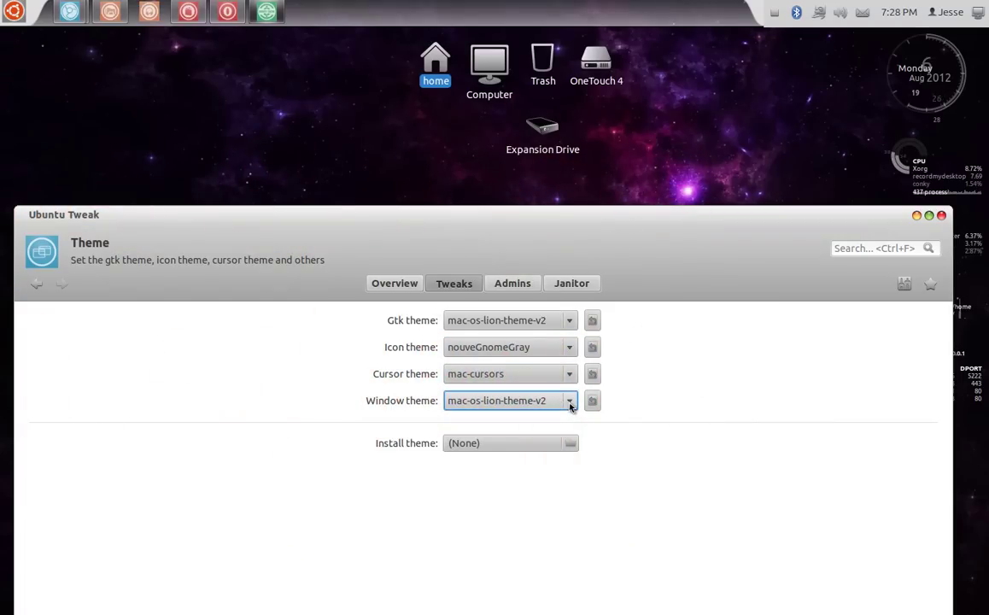
Step: Move Ubuntu Tweak and set the window theme to malys-revoltEX
click(570, 401)
scroll(570, 405, down, 1)
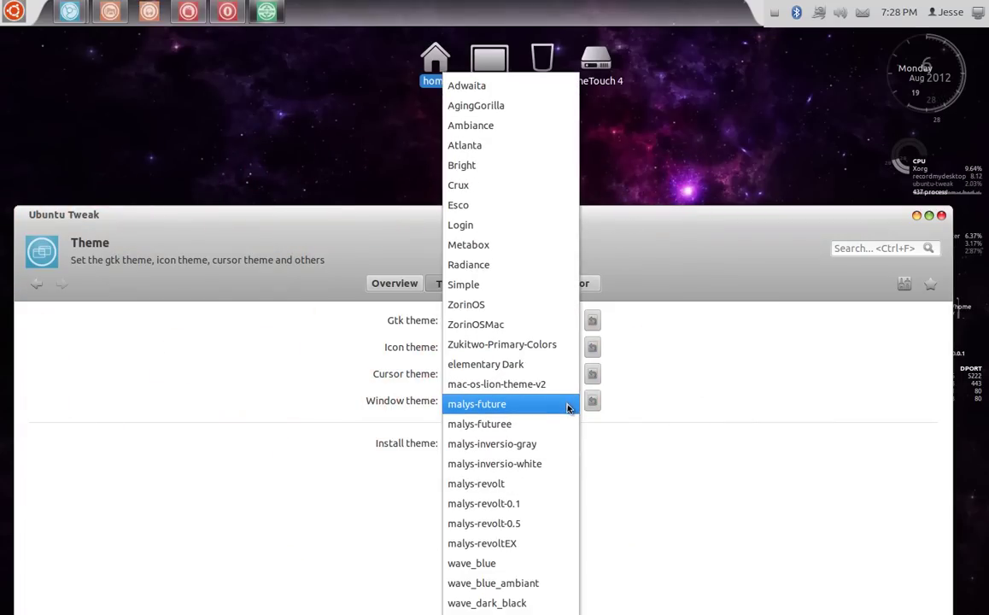
click(649, 257)
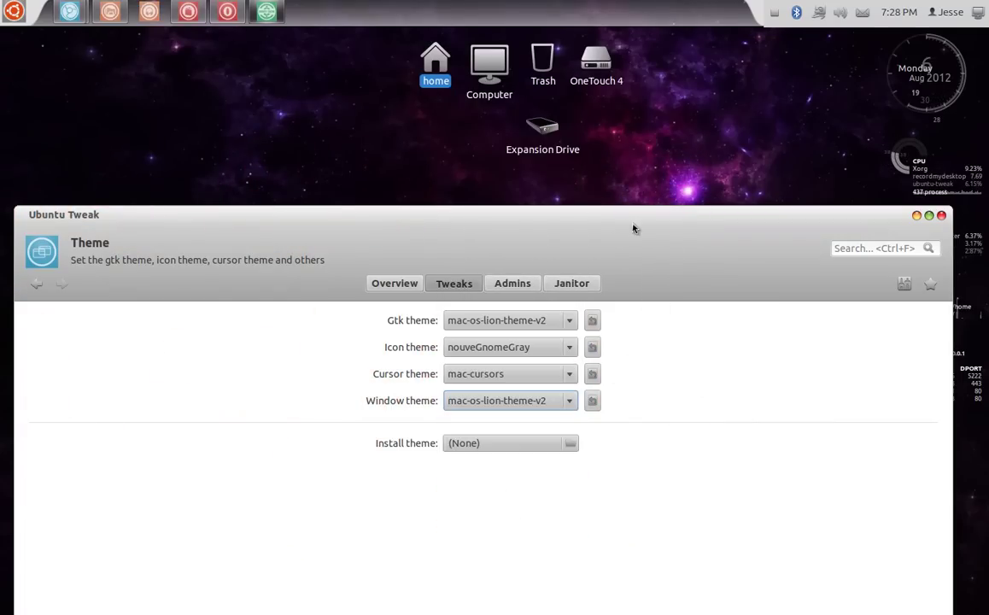
drag(633, 224, 666, 131)
click(601, 308)
scroll(563, 408, down, 1)
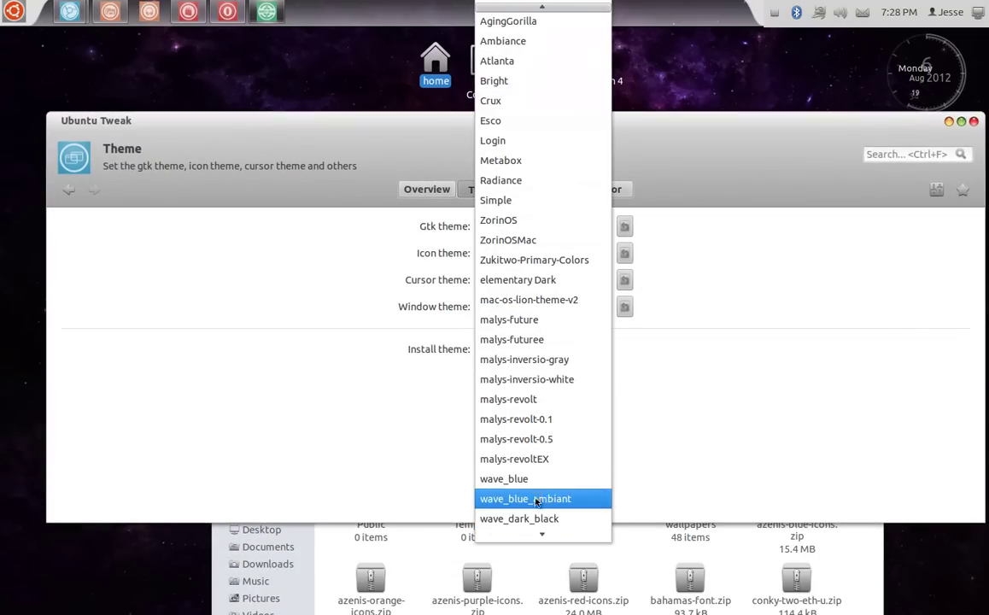
click(517, 458)
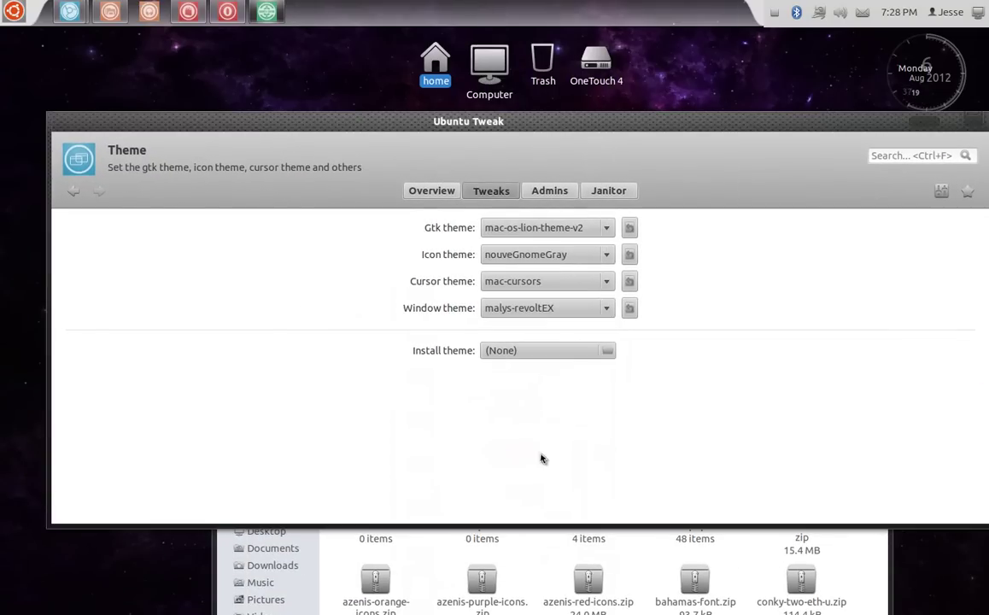
Step: Try malys-futuree, then malys-future as the window theme
click(615, 307)
click(611, 309)
click(610, 311)
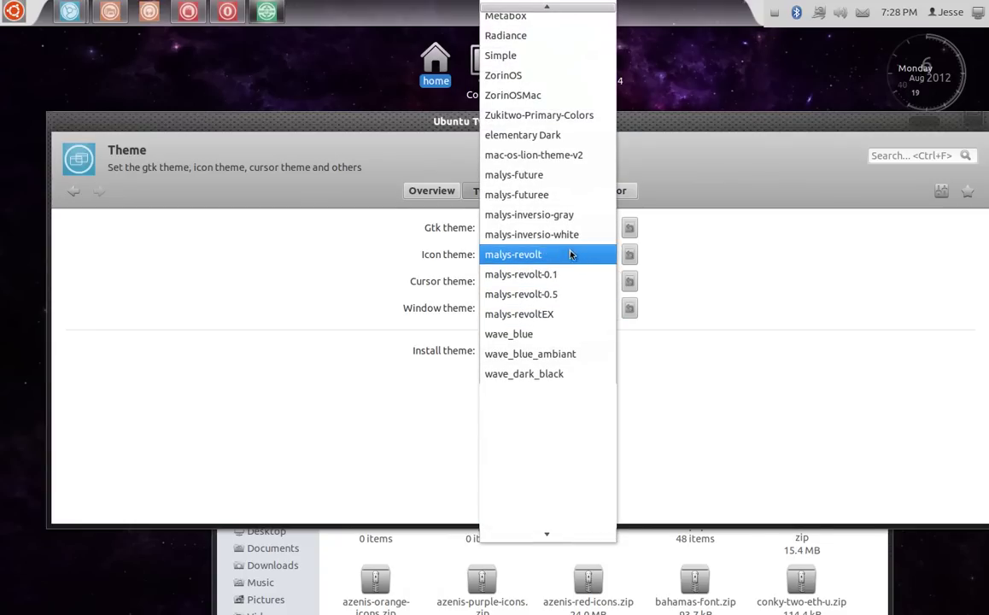
click(552, 197)
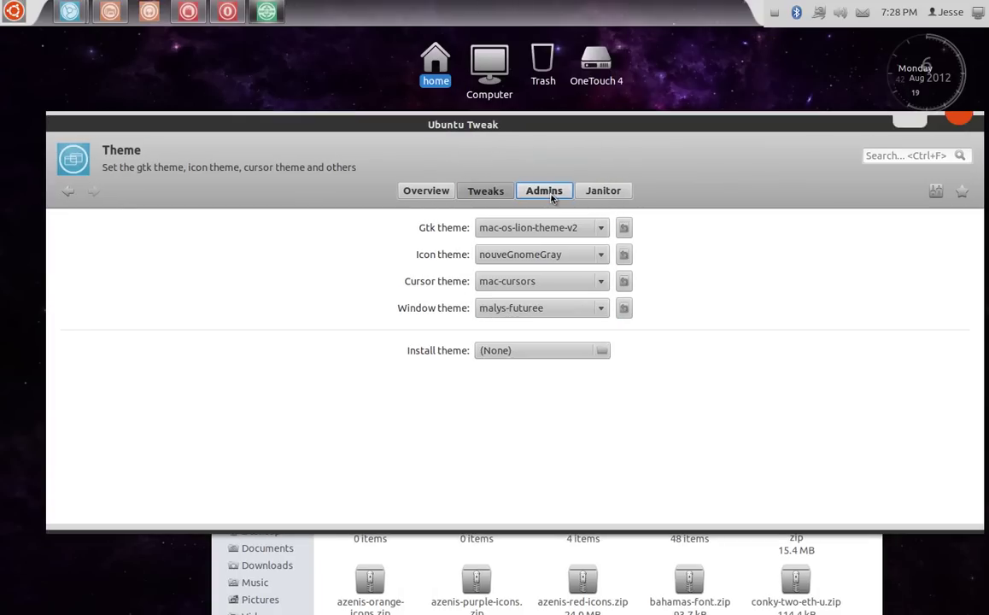
click(603, 316)
click(543, 287)
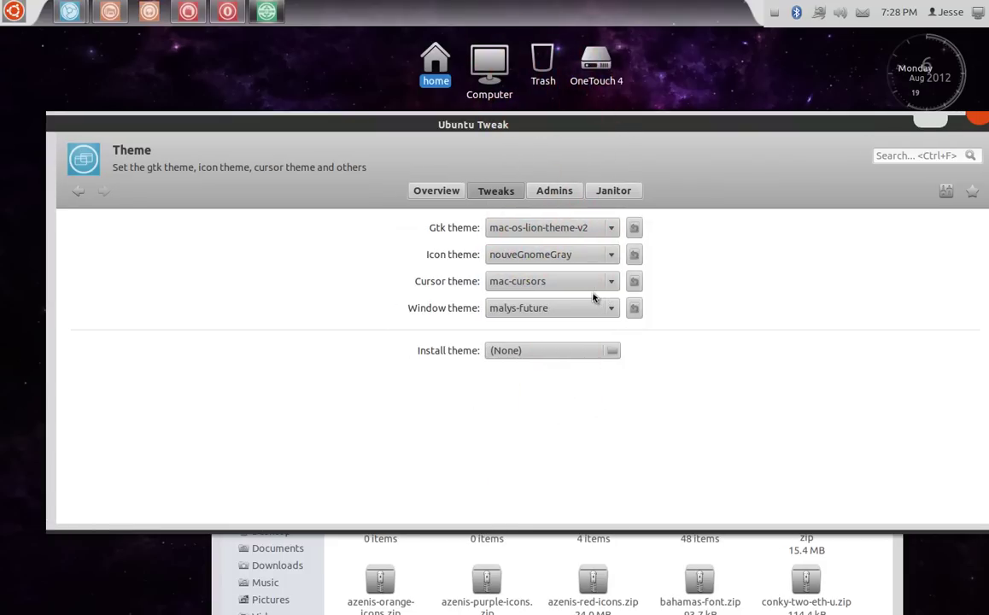
Step: Try malys-inversio-white, then switch the window theme to malys-inversio-gray
click(611, 311)
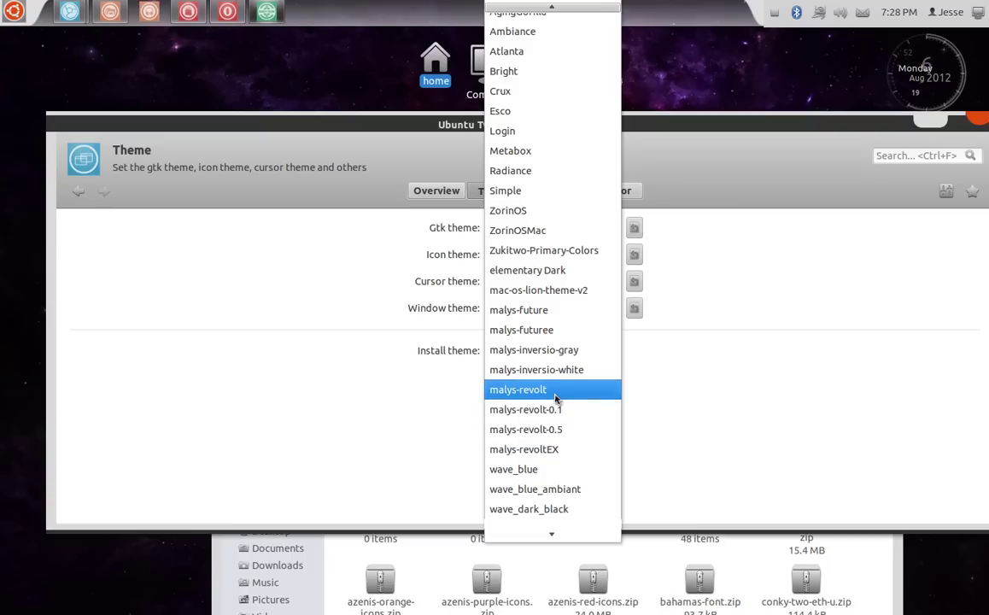
click(547, 369)
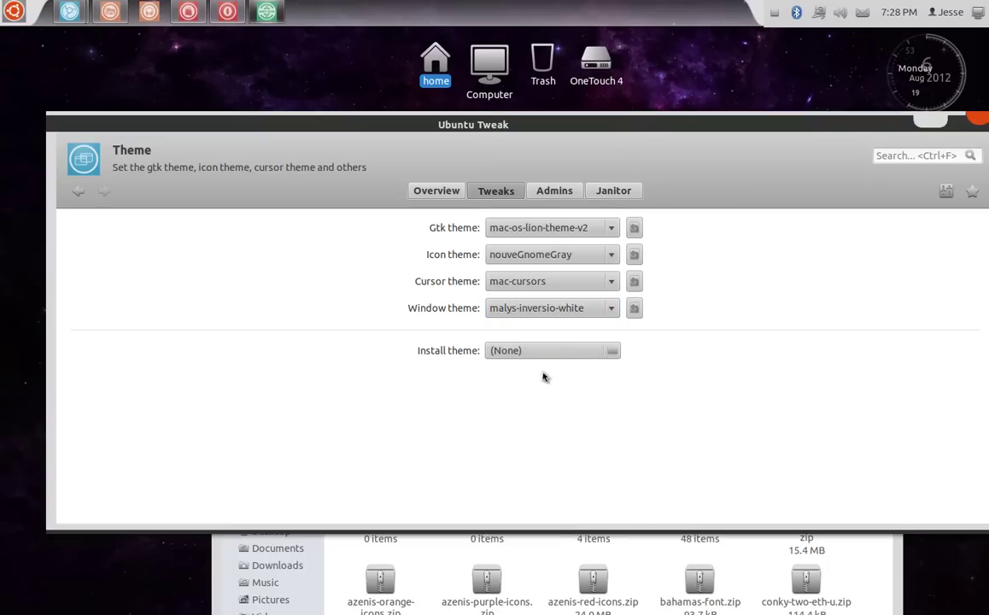
click(610, 310)
click(612, 290)
drag(600, 120, 520, 145)
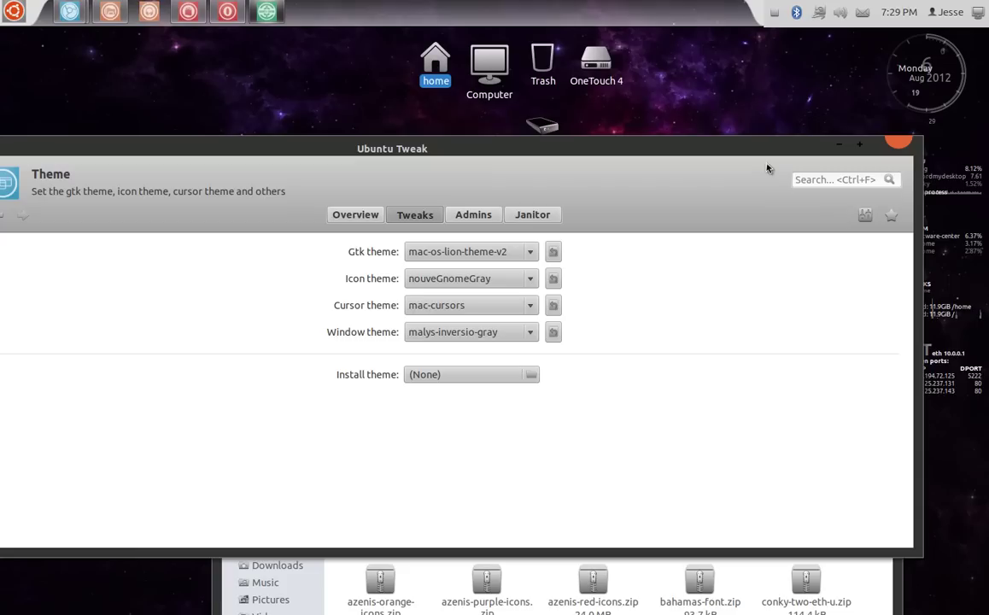
Step: View the Admins, Janitor and Overview pages, then close Ubuntu Tweak
drag(702, 148, 766, 131)
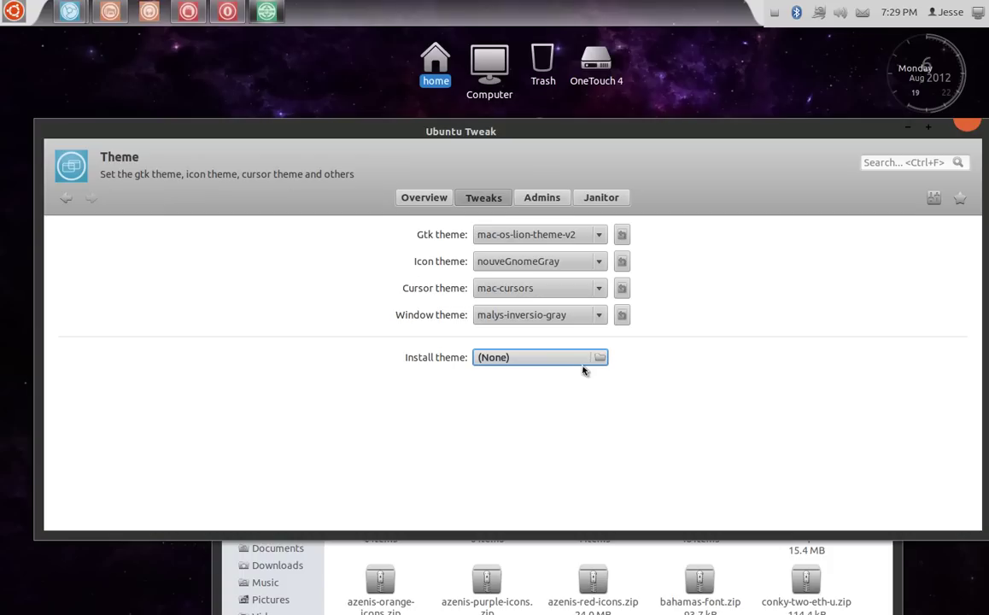
click(545, 200)
click(586, 201)
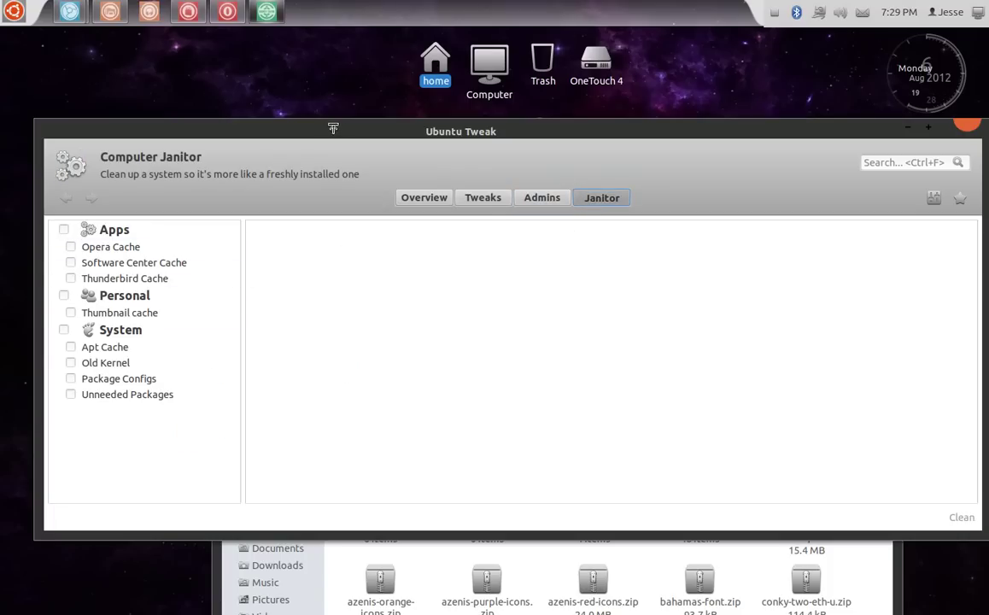
drag(337, 128, 304, 113)
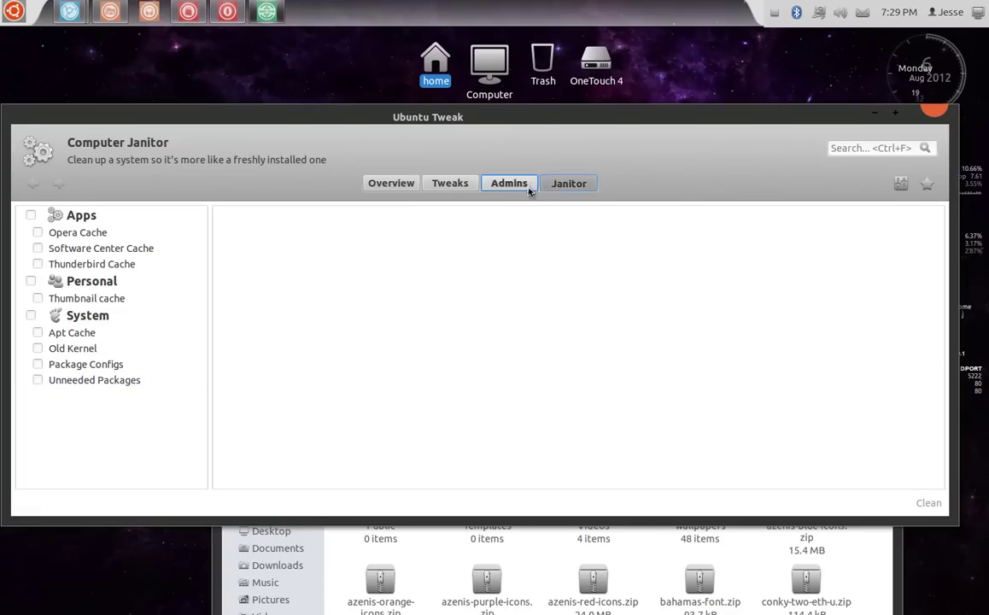
click(468, 188)
click(393, 185)
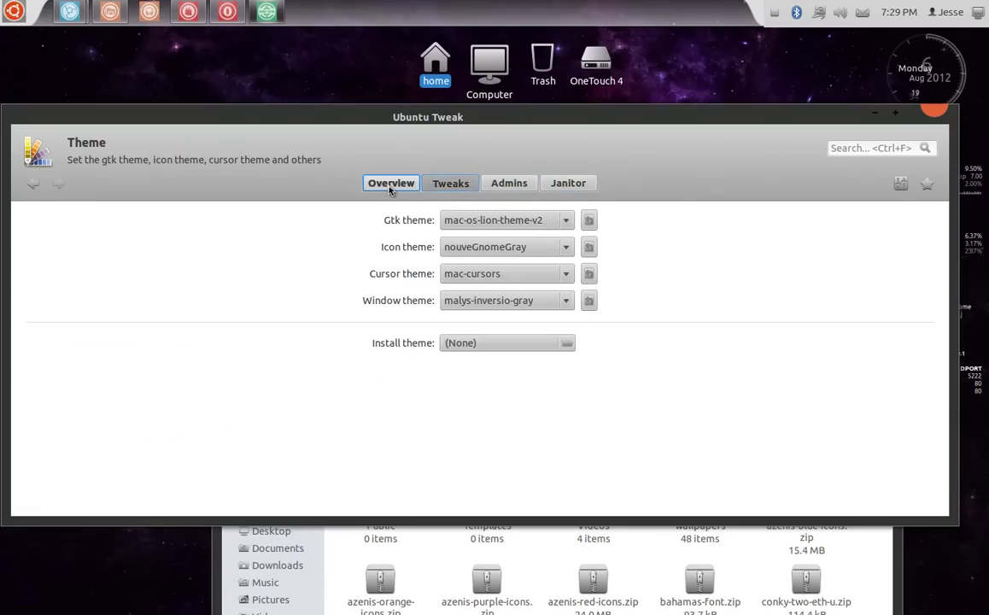
click(932, 112)
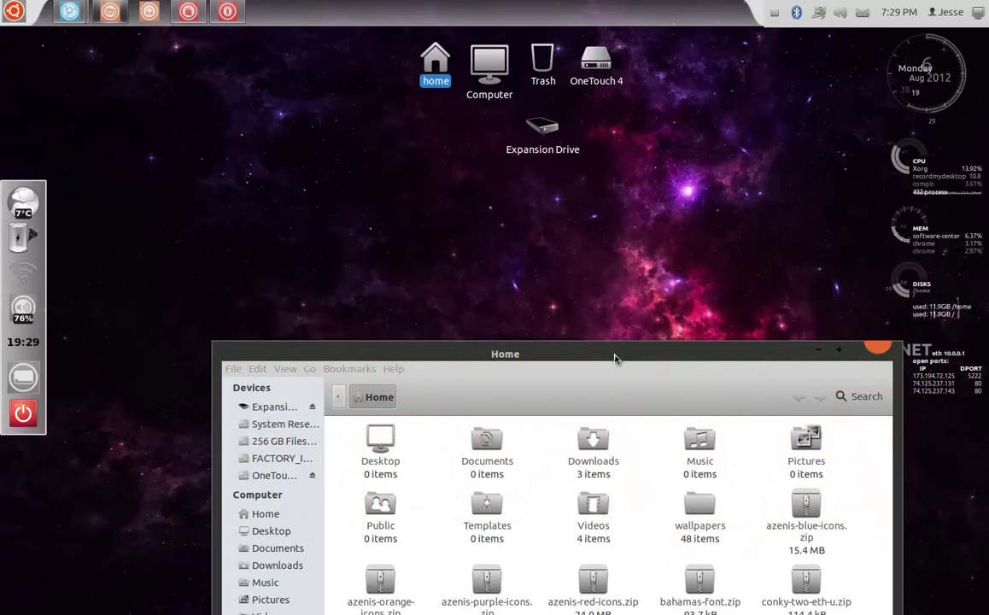
Step: Raise the Home window, close Opera and Software Center, and bring Chrome forward
drag(615, 355, 591, 128)
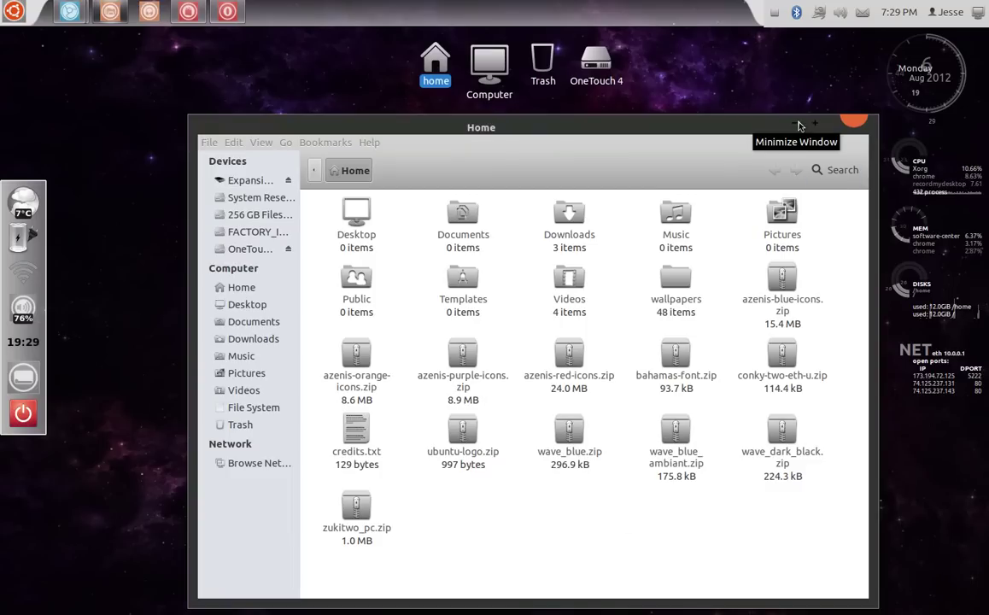
key(alt+Tab)
key(alt+Tab)
key(alt+Tab)
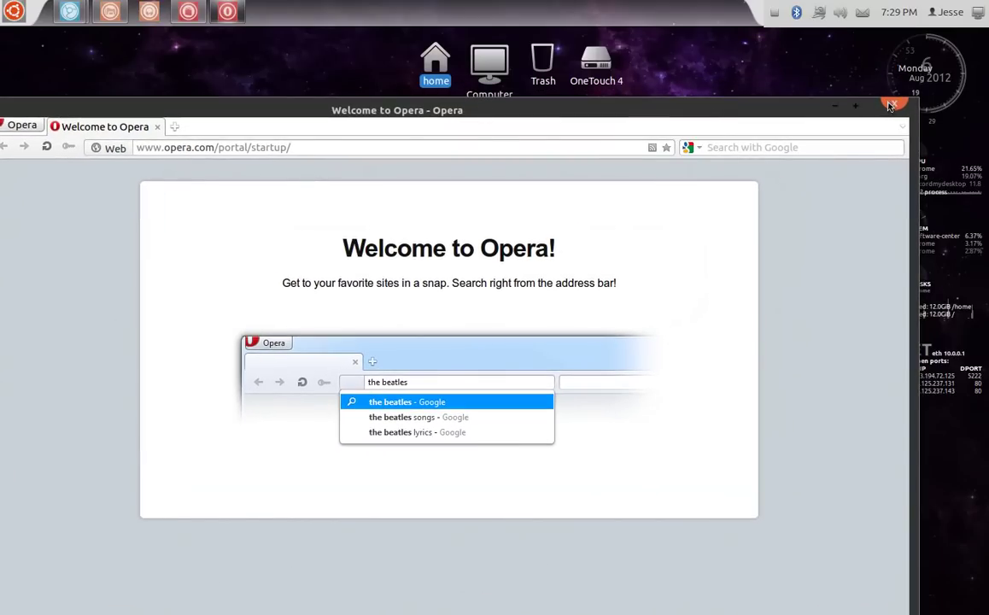
click(891, 105)
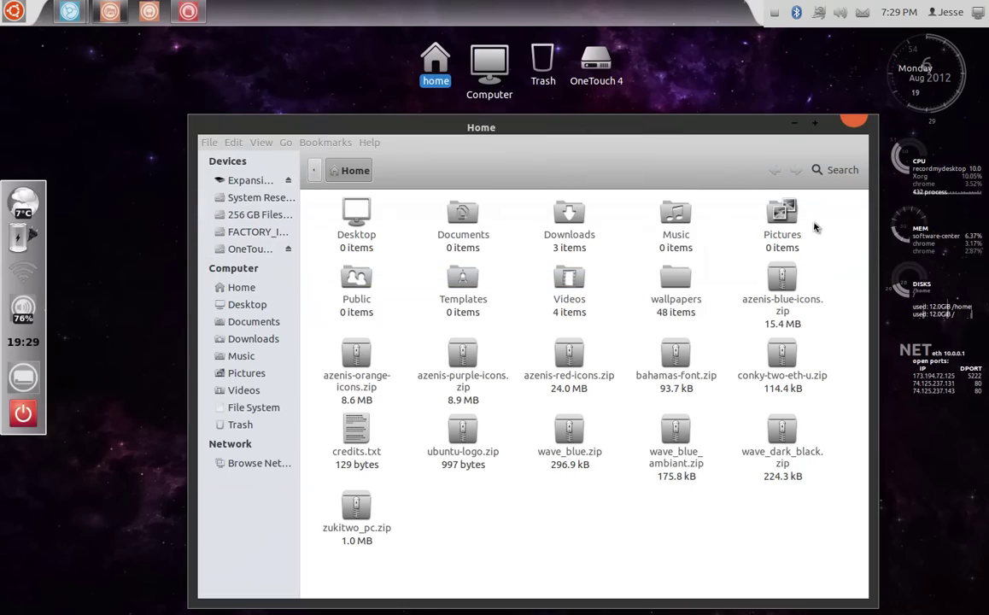
key(alt+Tab)
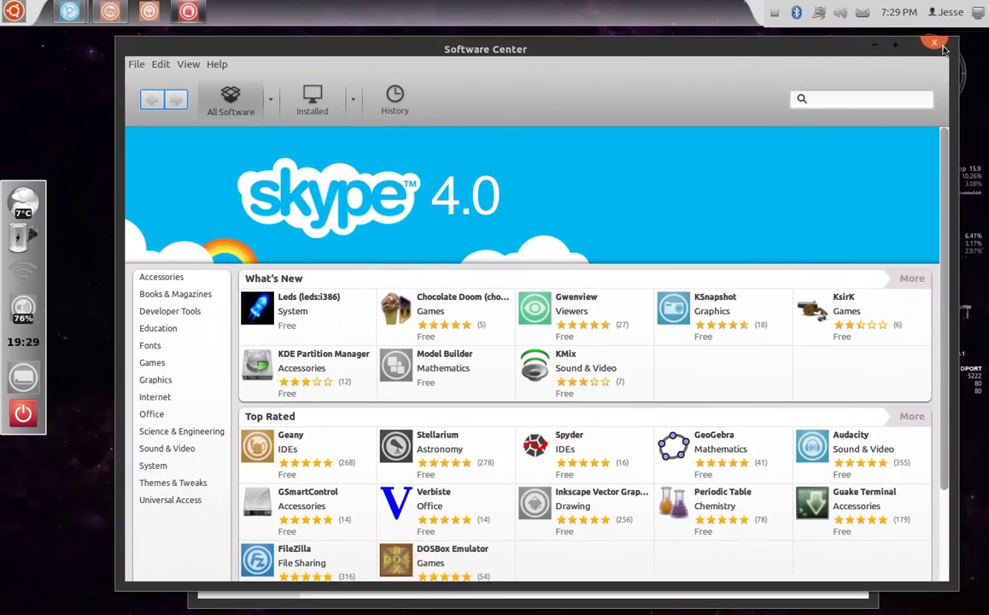
click(935, 43)
key(alt+Tab)
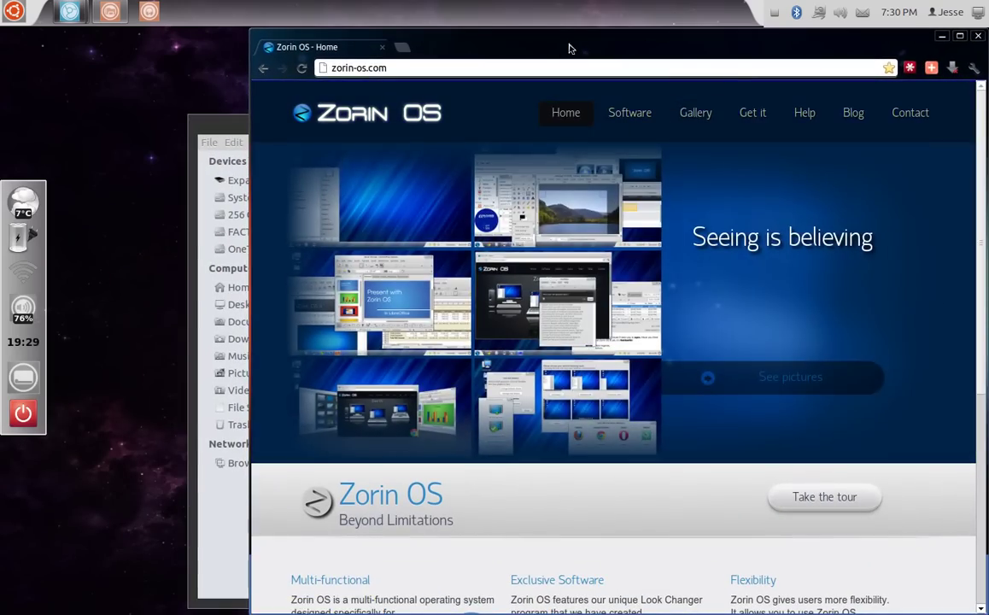
Step: Glance over the Zorin OS page, then bring the Chrome window showing Infowars to the front
drag(577, 47, 509, 46)
scroll(523, 304, down, 4)
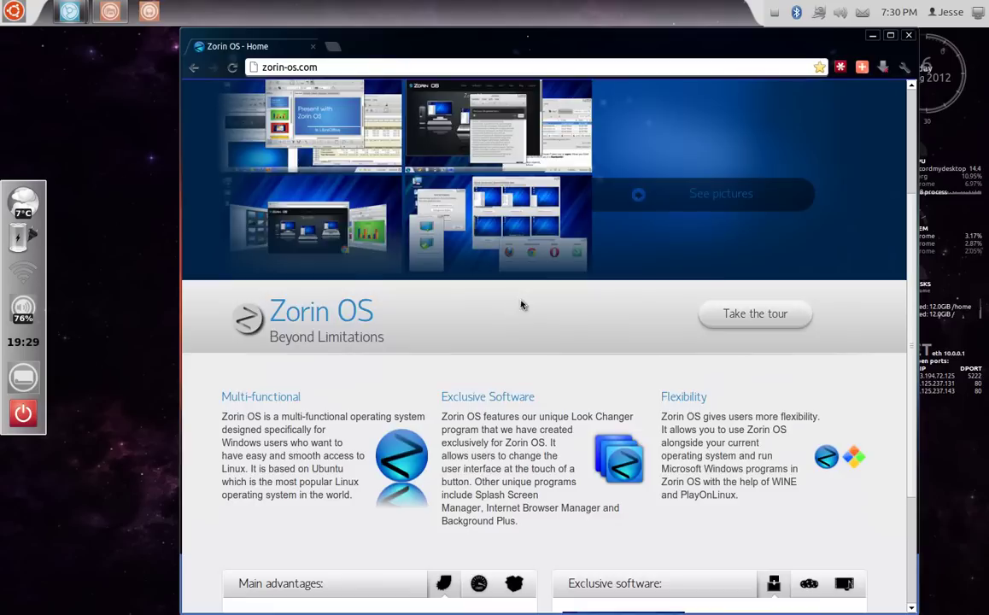
scroll(522, 304, up, 4)
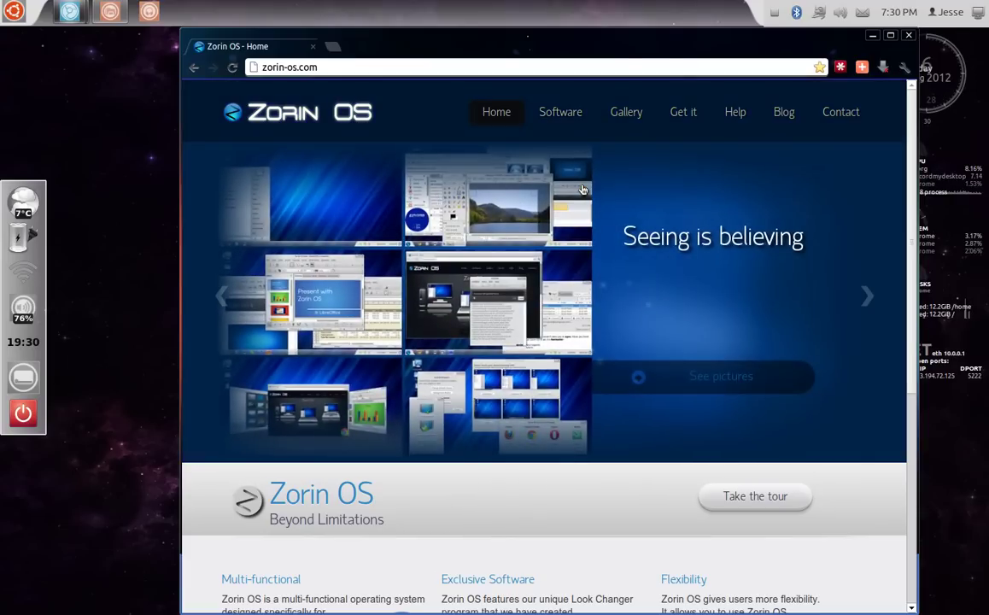
key(alt+Tab)
key(alt+Tab)
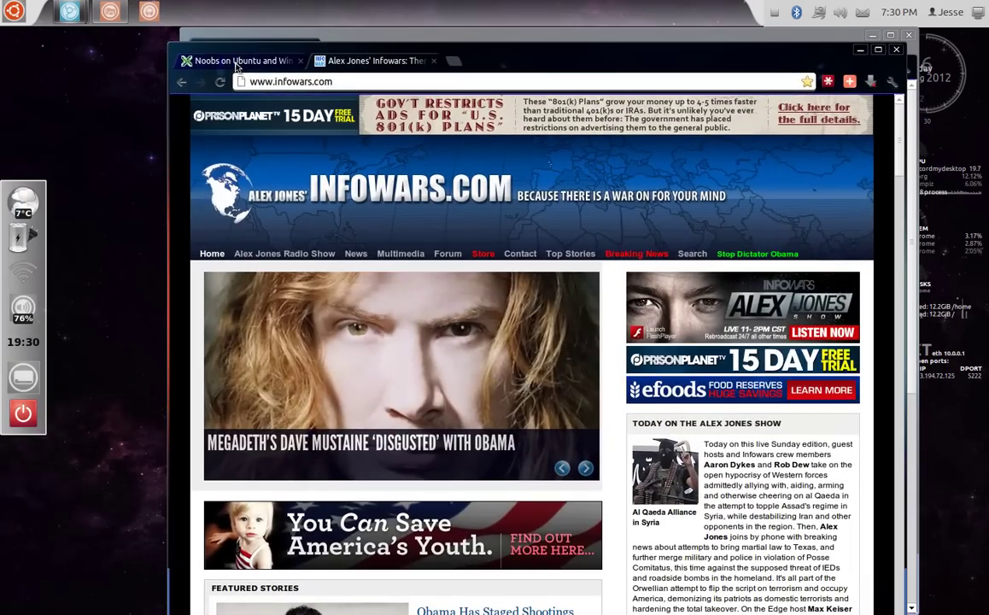
Step: Switch to the Noobs Lab tab and scroll through its page
key(ctrl+Tab)
drag(555, 62, 542, 45)
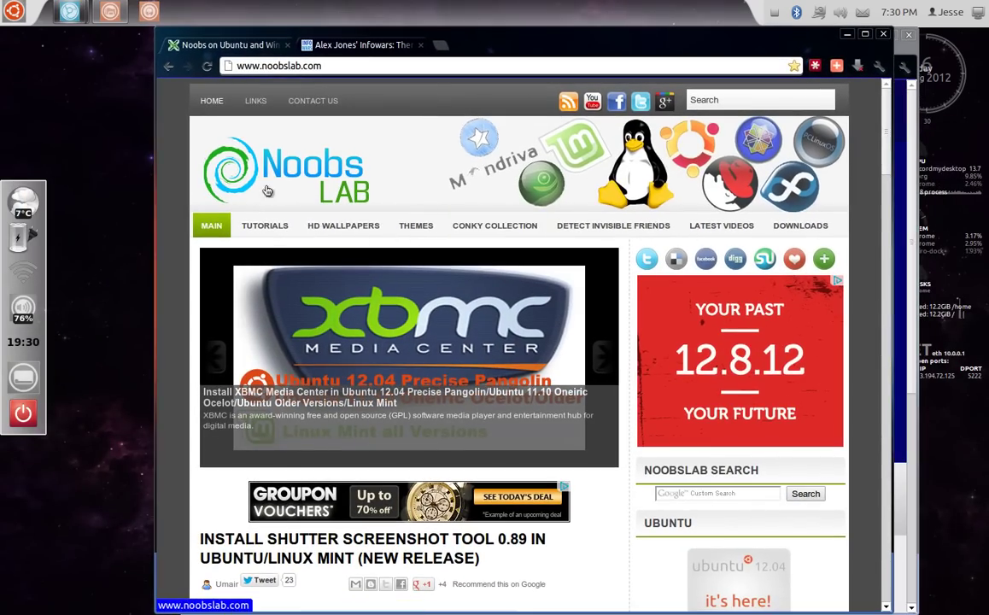
scroll(342, 188, down, 2)
scroll(331, 167, up, 2)
scroll(329, 196, down, 10)
scroll(402, 336, down, 4)
scroll(478, 337, down, 5)
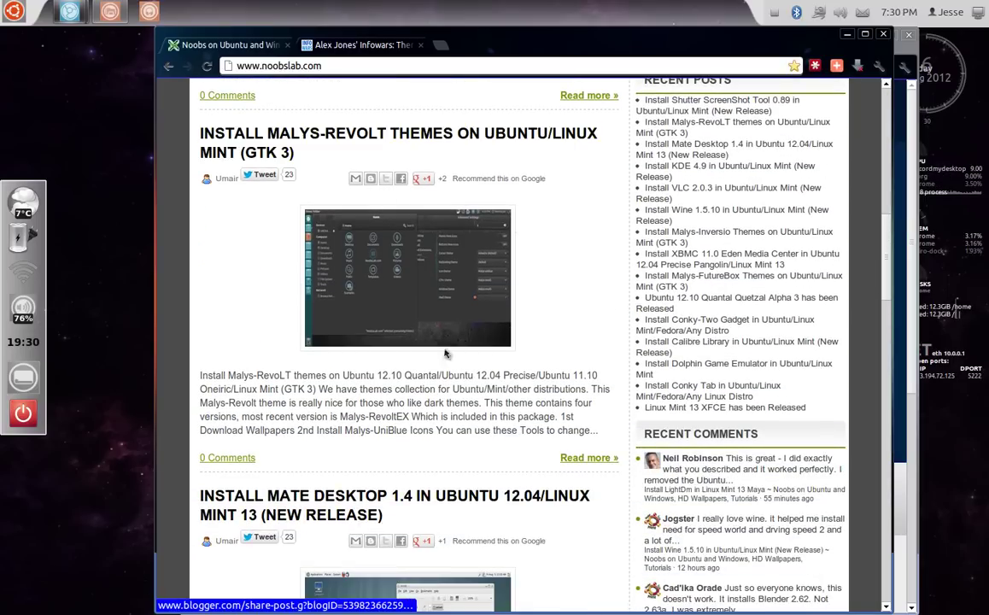
scroll(457, 358, down, 5)
scroll(457, 377, up, 20)
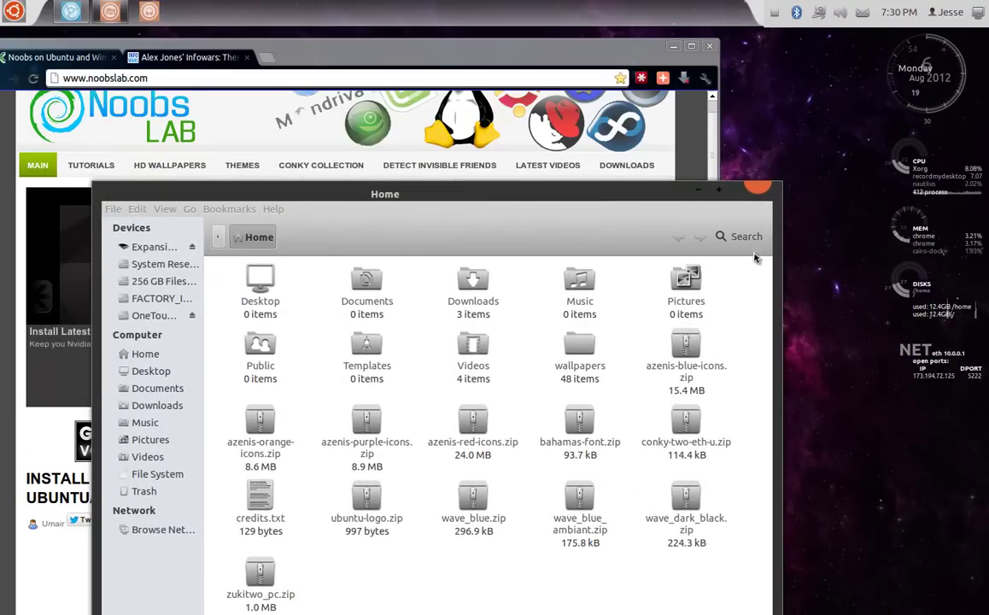
Step: Close the Home window and open the Cores Conky article from the maximised Conky Collection page
click(763, 197)
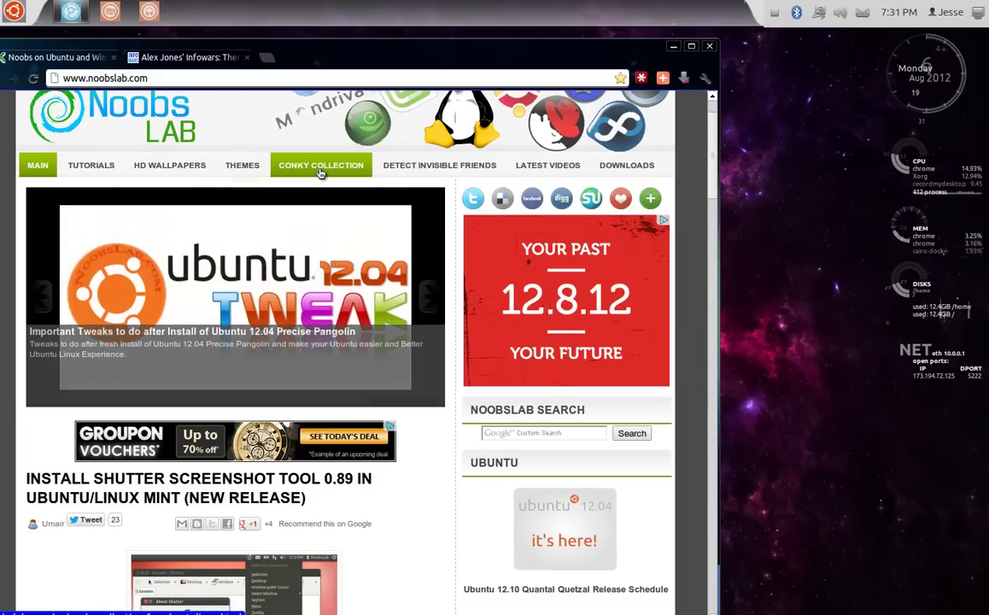
click(320, 173)
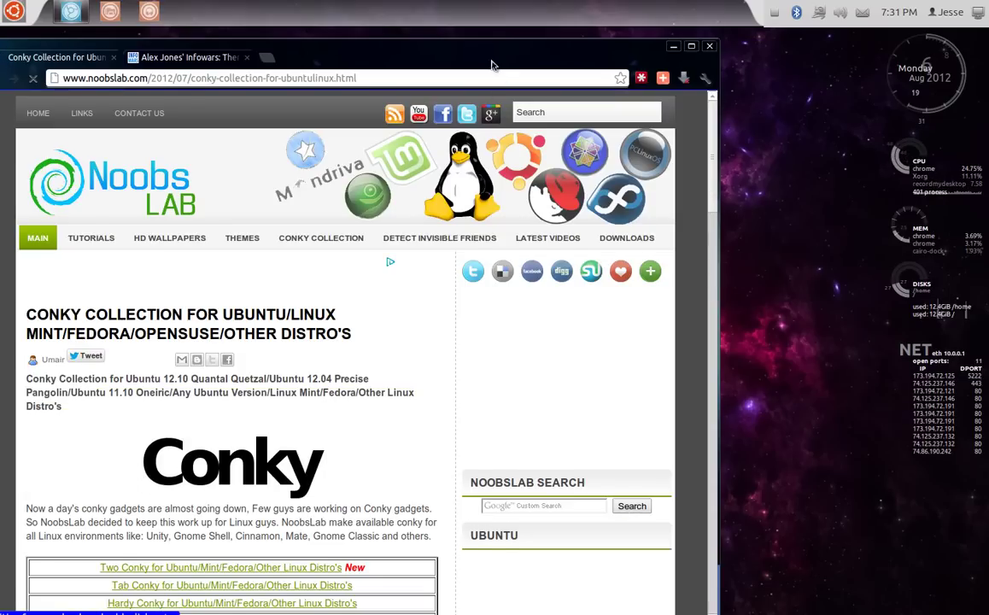
double_click(495, 44)
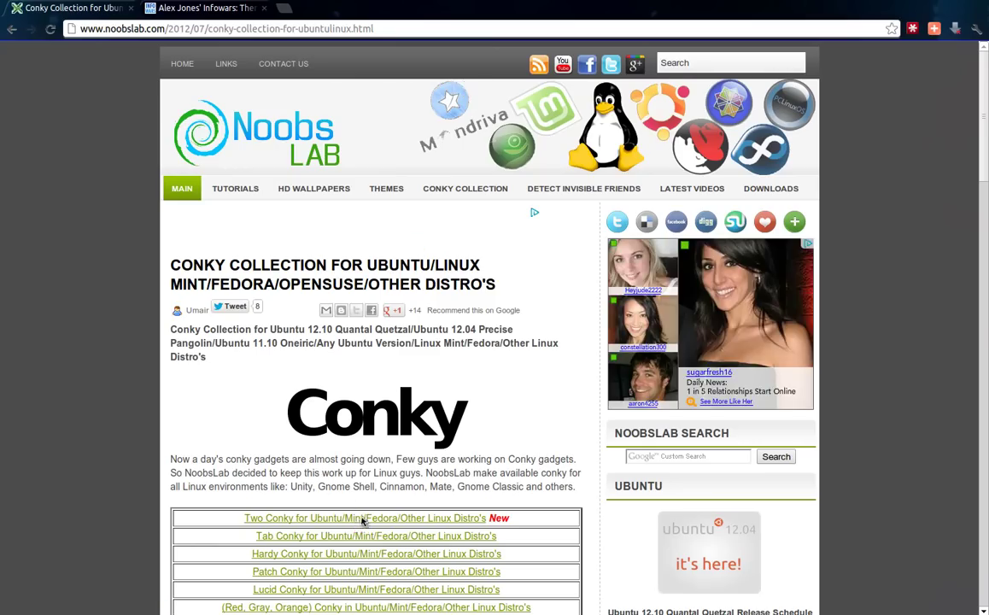
scroll(364, 523, down, 5)
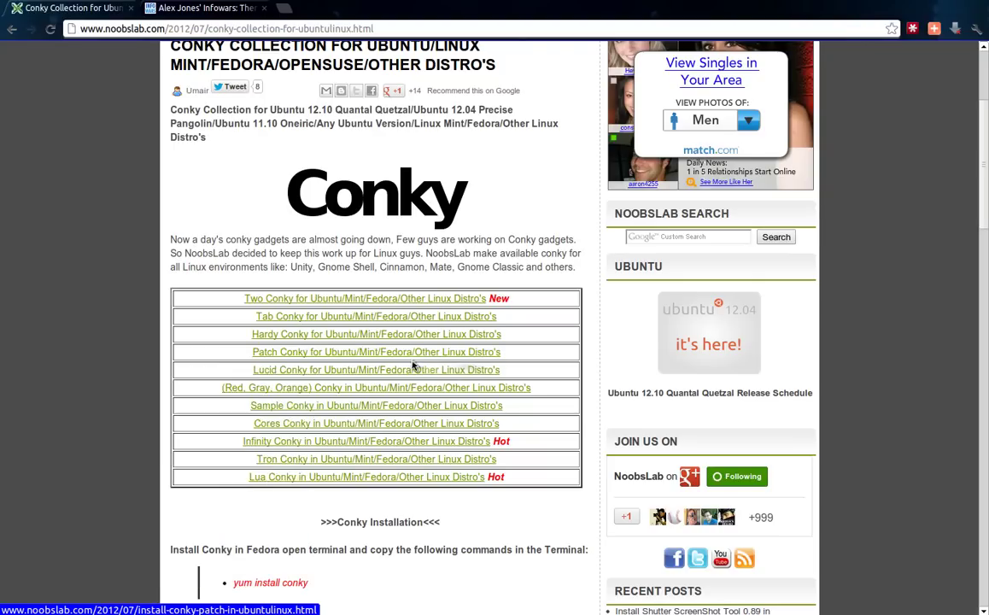
click(400, 423)
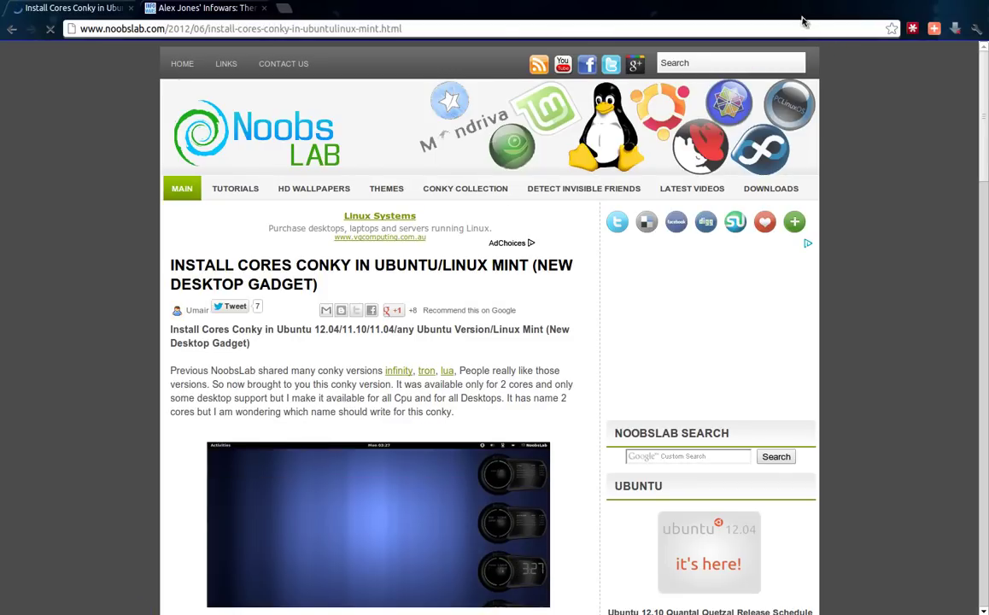
Step: Restore Chrome to a smaller window and scroll to the cores-conky-u.zip wget, unzip and sudo rm commands
double_click(802, 21)
scroll(481, 297, down, 5)
scroll(481, 296, down, 2)
scroll(353, 255, up, 2)
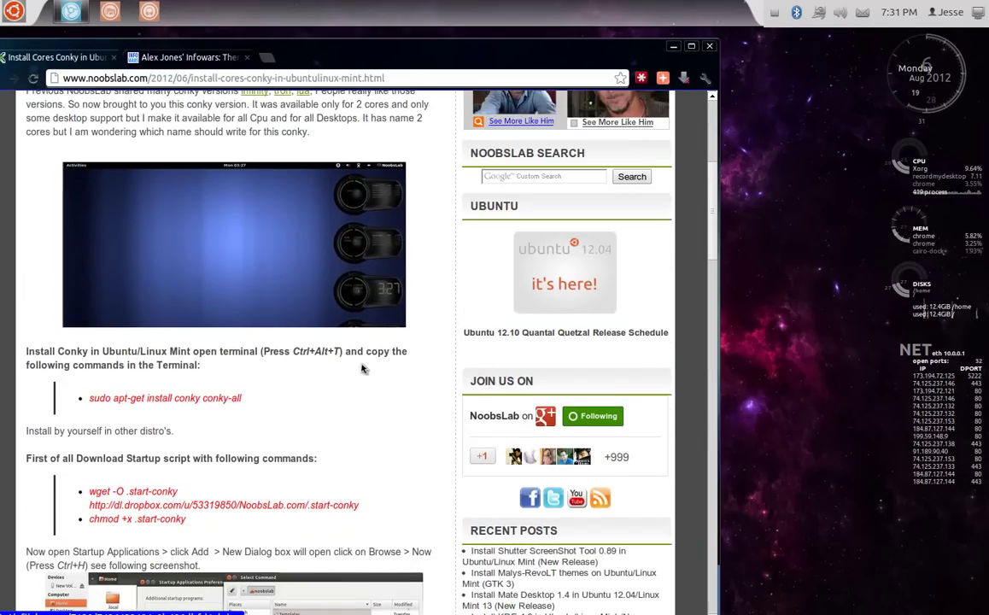
scroll(360, 381, down, 5)
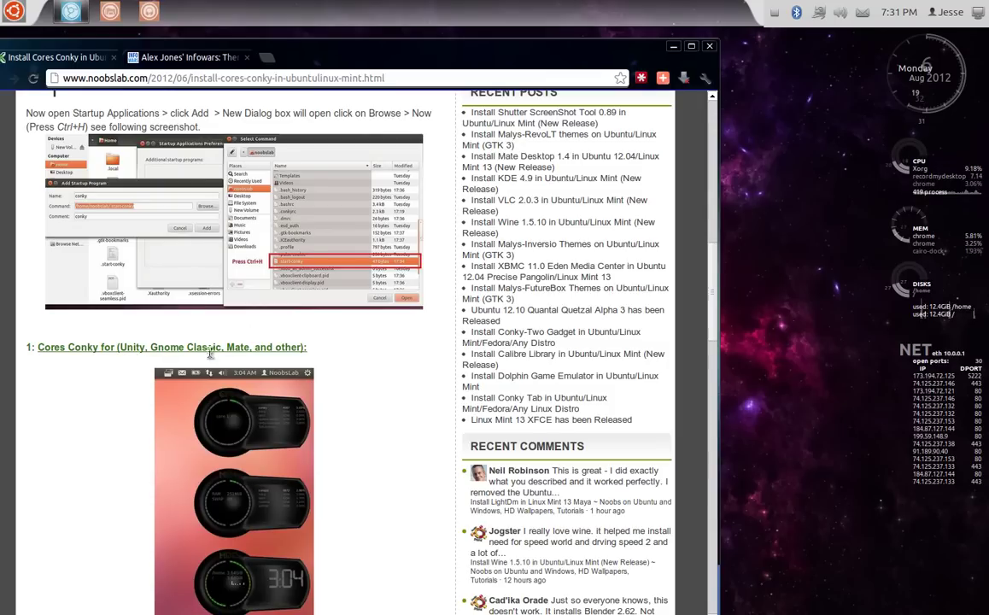
scroll(324, 359, down, 4)
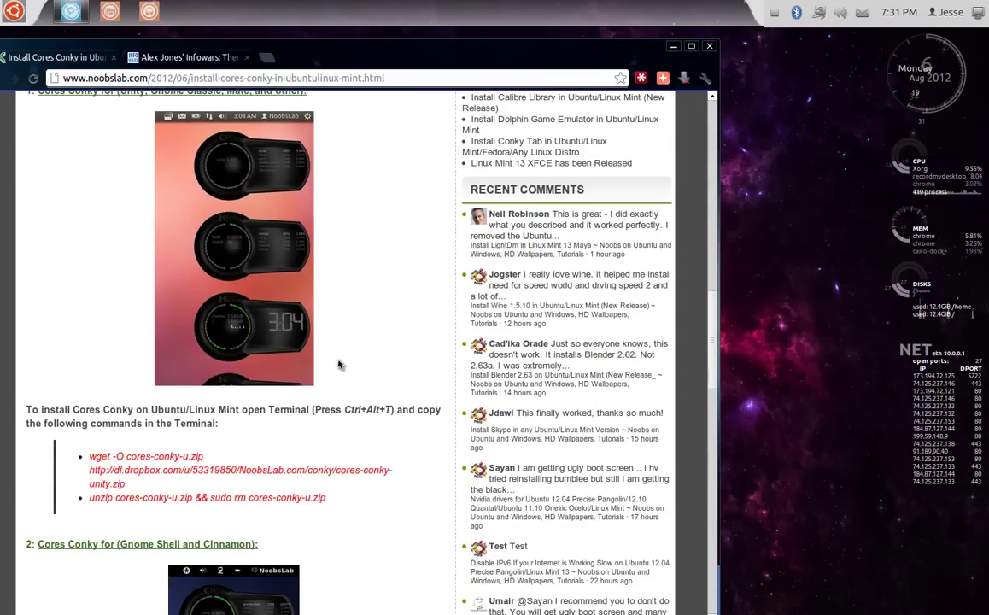
scroll(337, 365, down, 1)
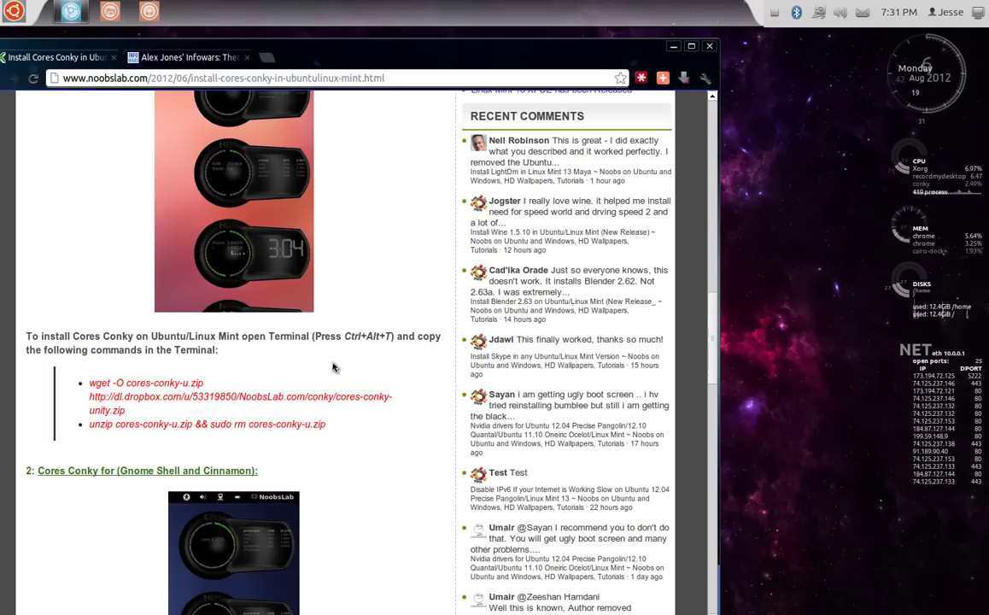
scroll(329, 380, down, 1)
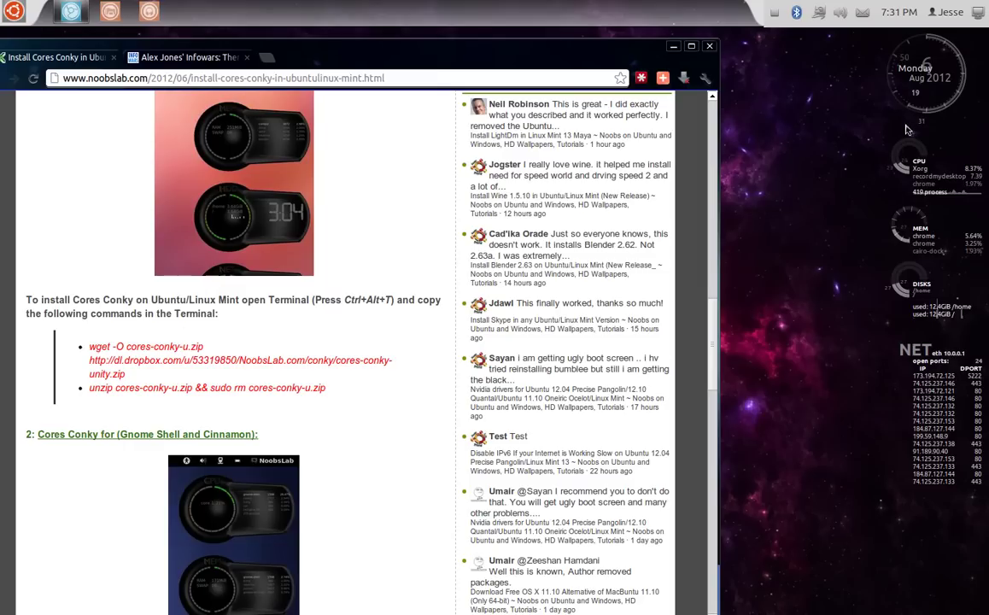
mouse_move(495, 611)
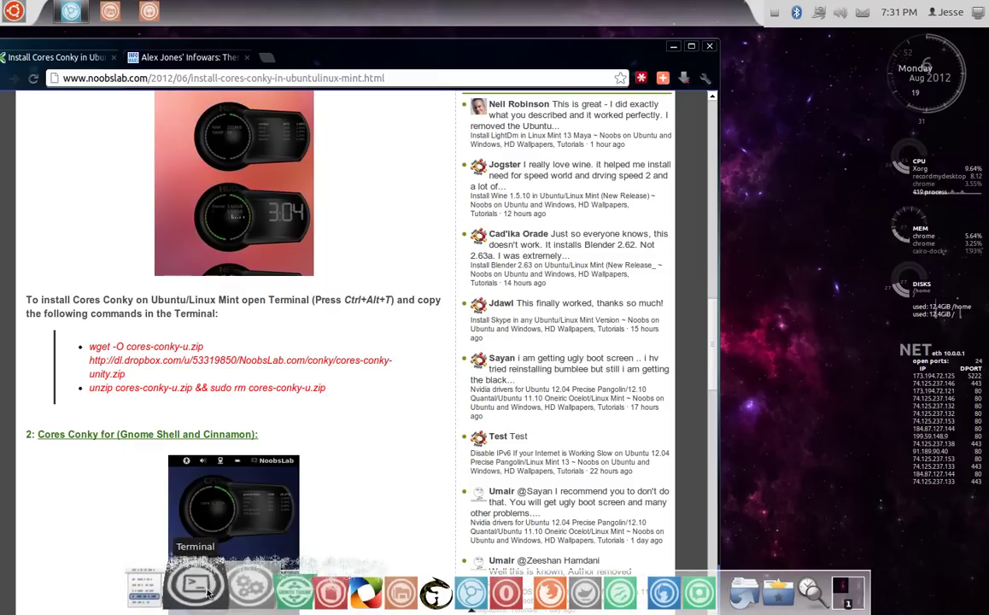
Step: Download cores-conky-u.zip by pasting the page's wget command into a new Terminal and running it
click(207, 588)
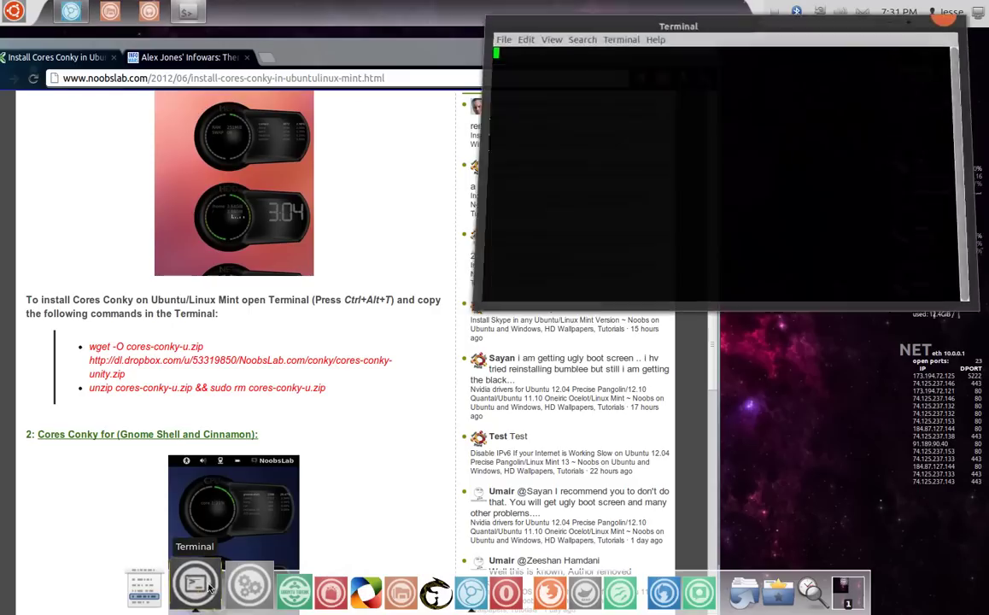
drag(82, 342, 197, 373)
right_click(190, 329)
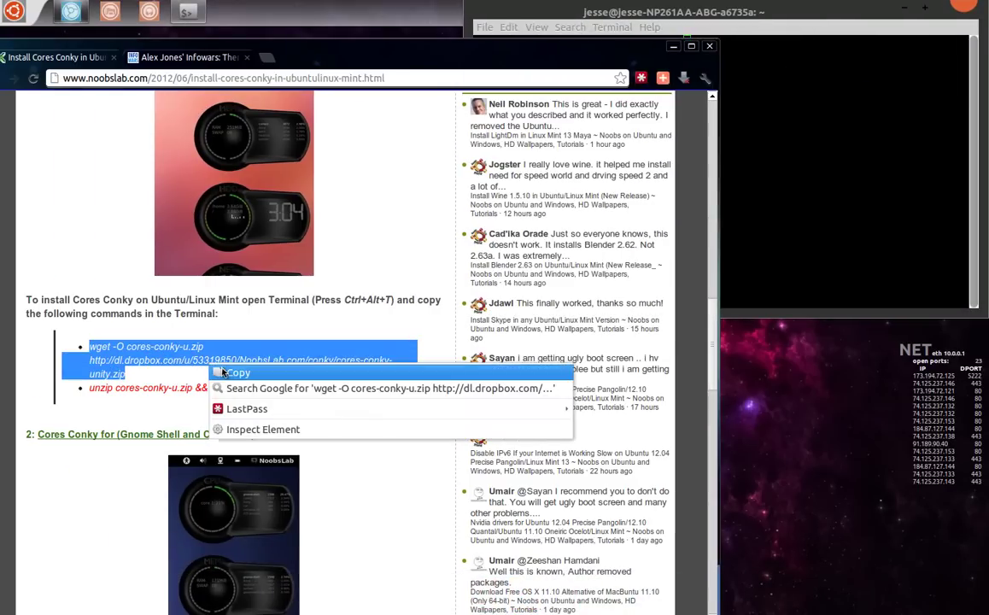
click(205, 337)
click(758, 151)
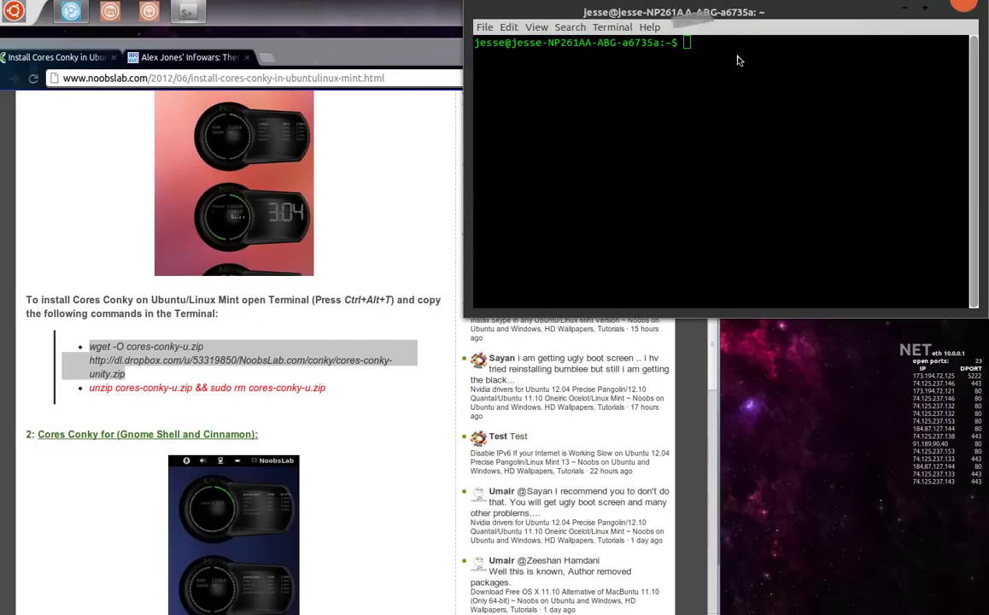
right_click(738, 60)
click(767, 145)
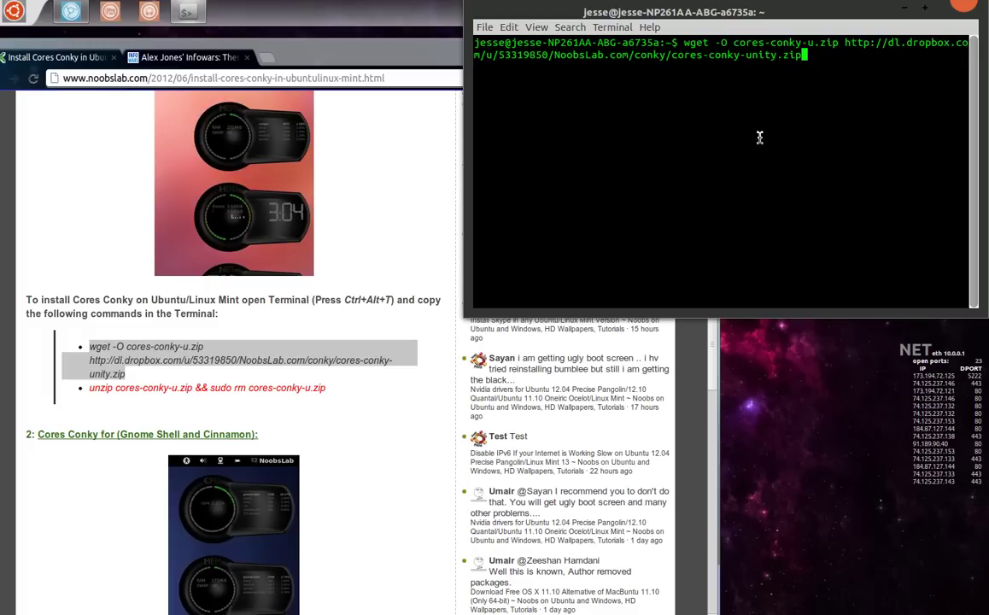
key(Return)
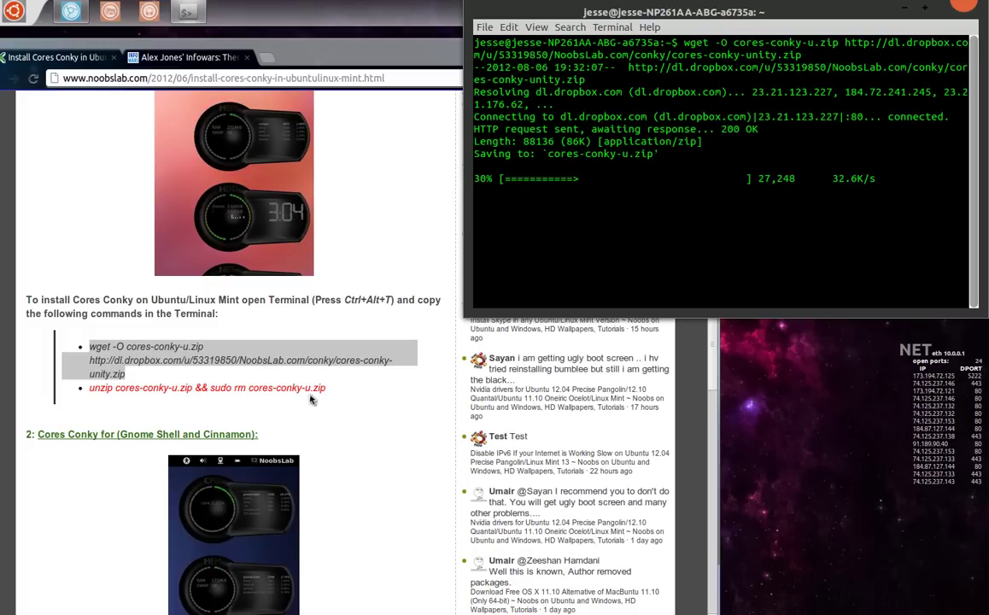
Step: Copy the unzip && sudo rm line from the page and bring up Terminal's paste option
drag(336, 393, 504, 359)
right_click(118, 385)
click(149, 399)
click(759, 258)
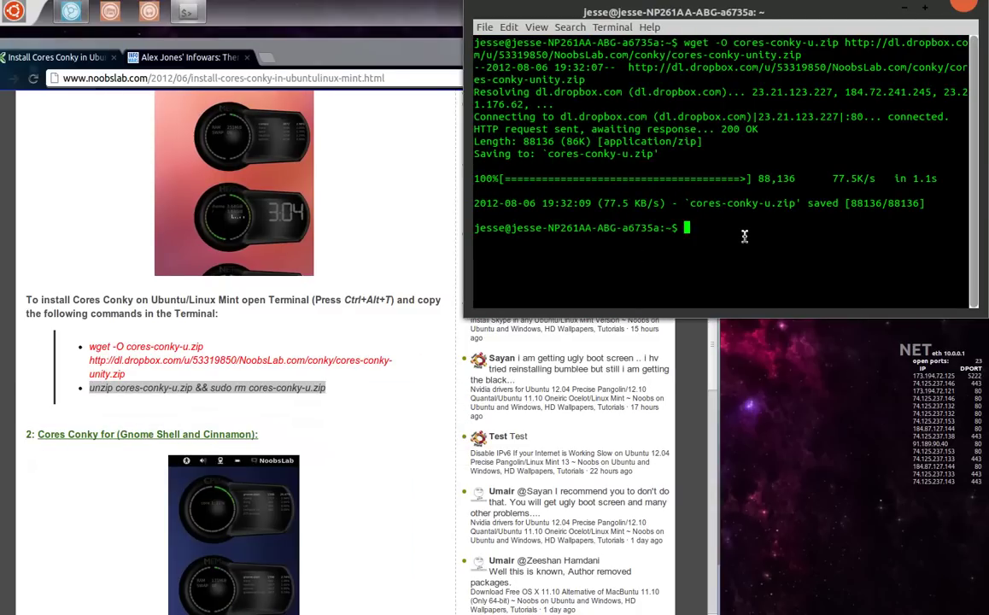
right_click(744, 241)
Step: Run the unzip command, answering y to replace cpu.png, hdd.png, mem.png, net.png, conky_10.lua and .conkyrc
click(770, 325)
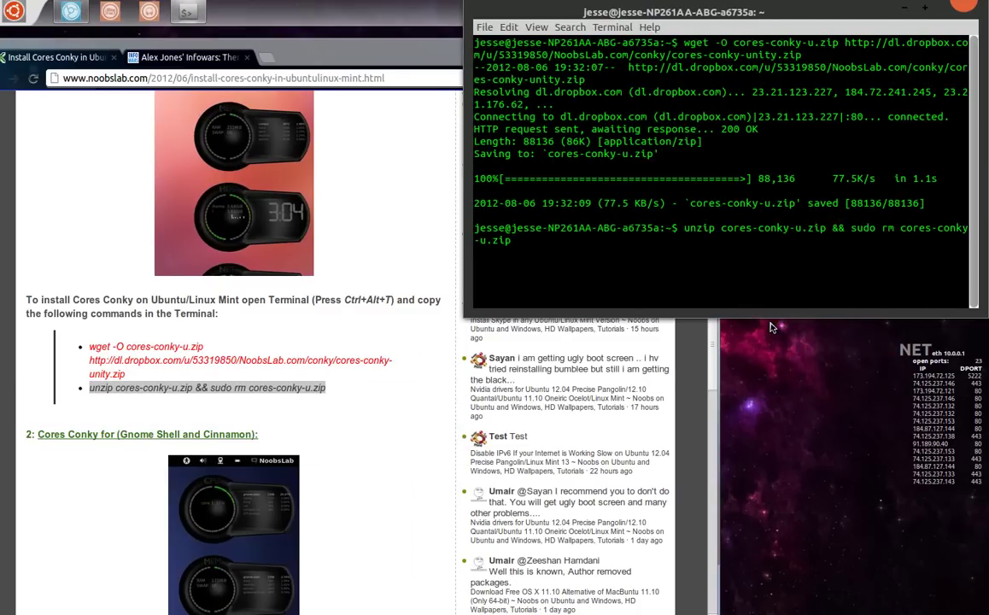
key(Return)
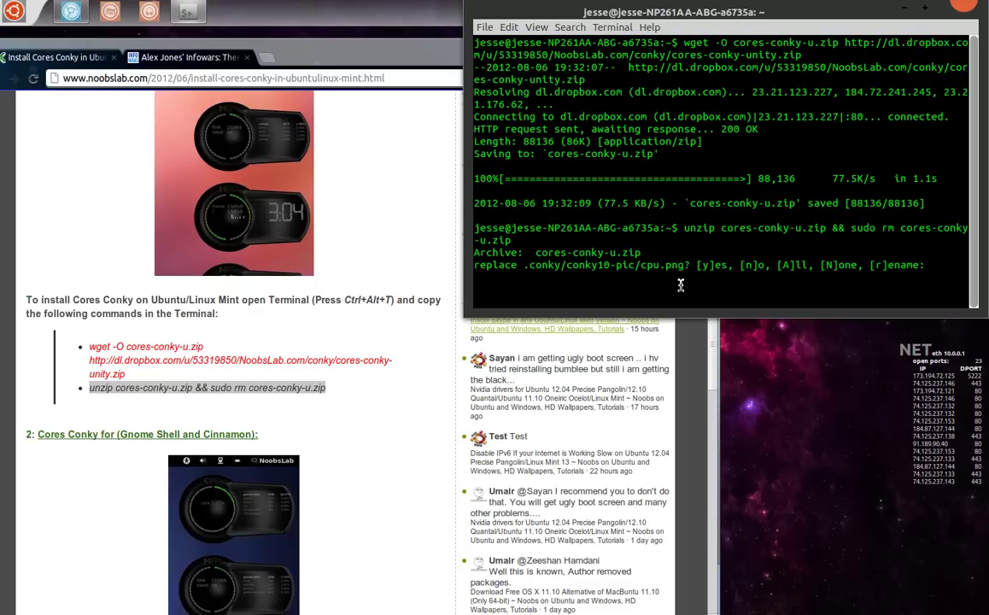
text(y)
key(Return)
text(y)
key(Return)
text(y)
key(Return)
text(y)
key(Return)
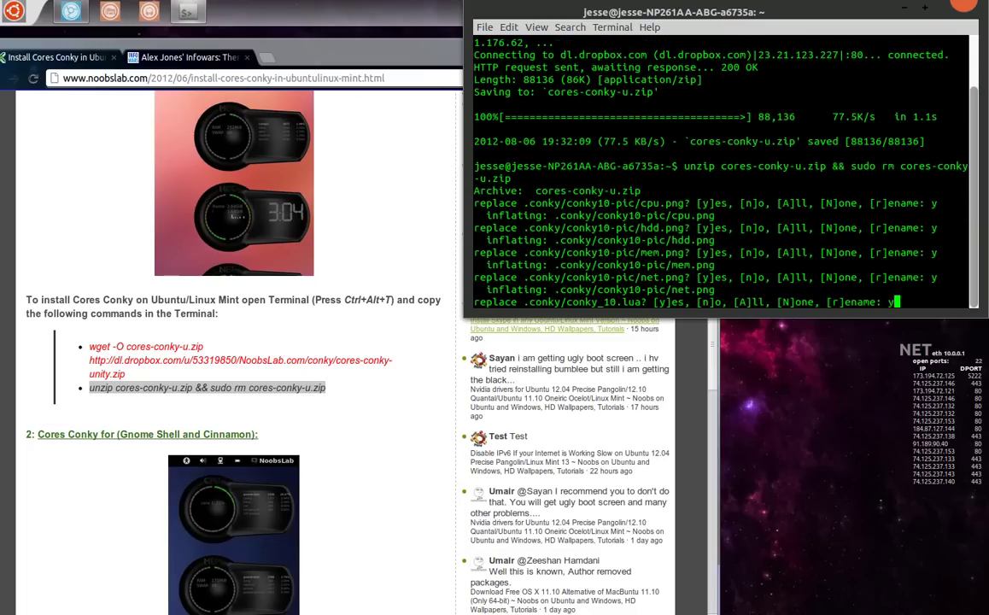
text(y)
key(Return)
text(y)
key(Return)
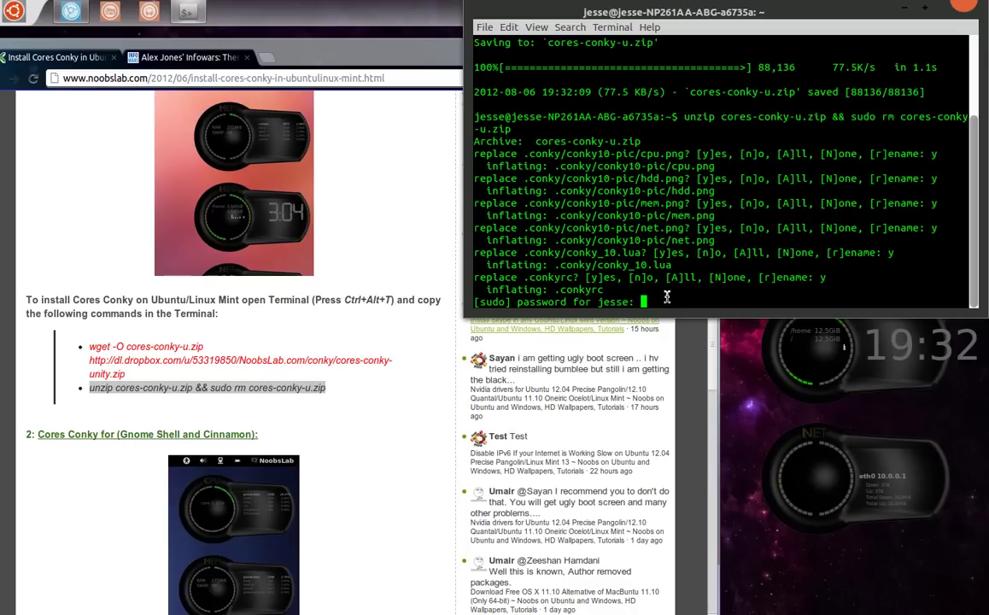
Step: Enter the sudo password, retrying after a failed attempt, then close Terminal
key(Return)
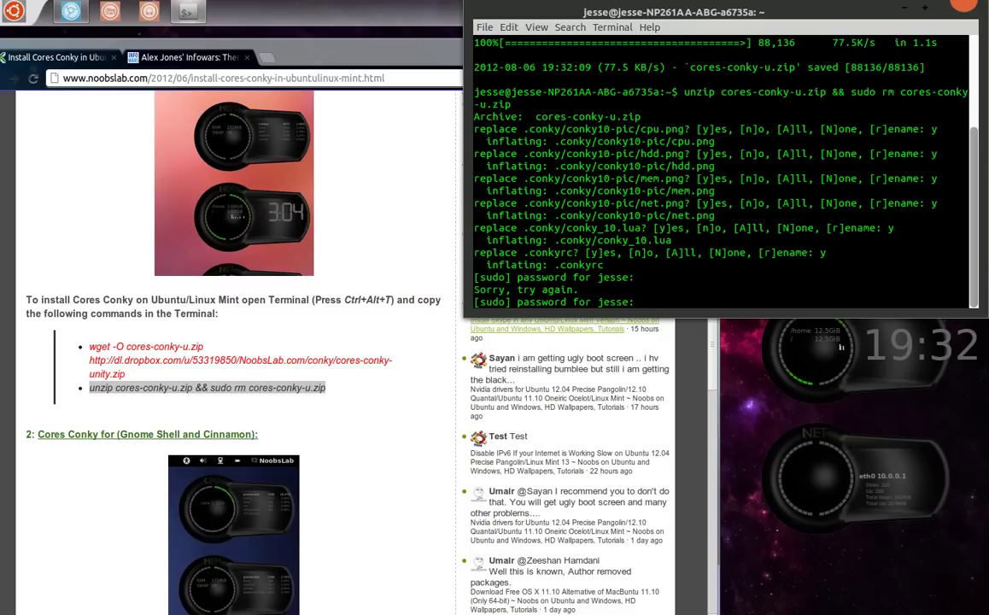
key(Return)
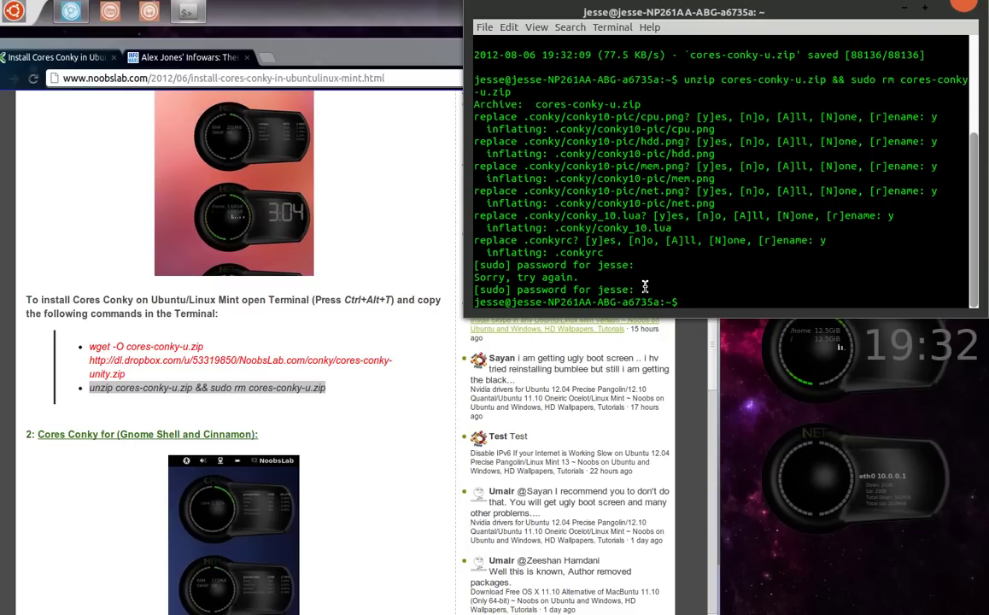
click(962, 8)
Step: Move the Chrome window aside and go back to the Conky Collection page to look over its links
drag(622, 63, 587, 265)
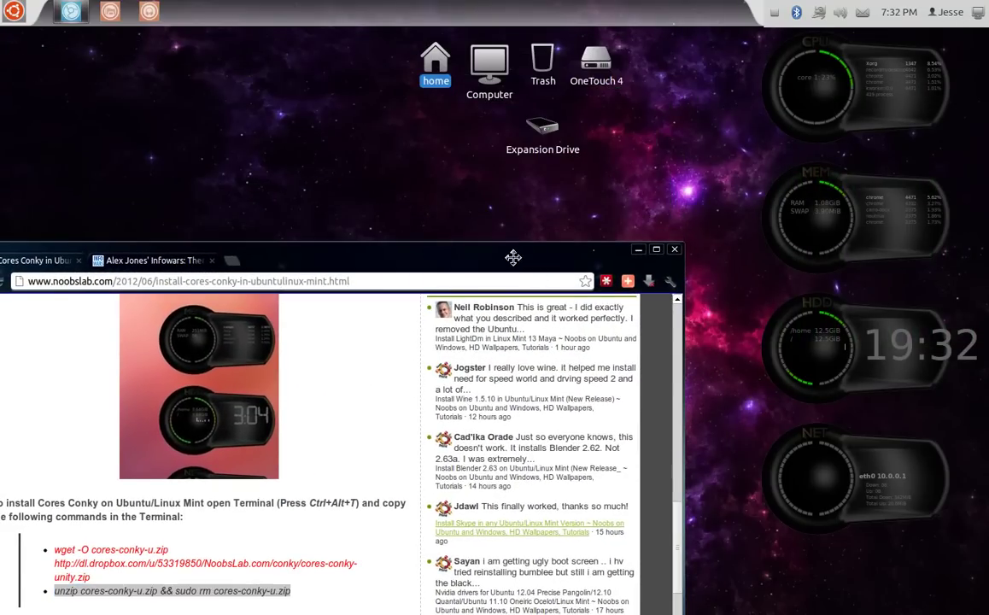
drag(466, 251, 646, 148)
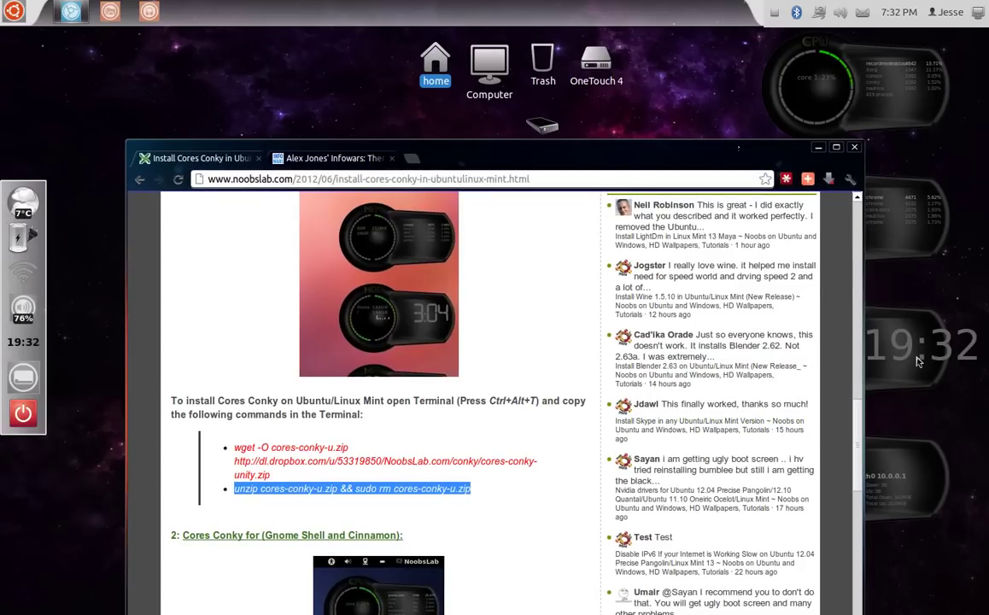
scroll(507, 341, down, 3)
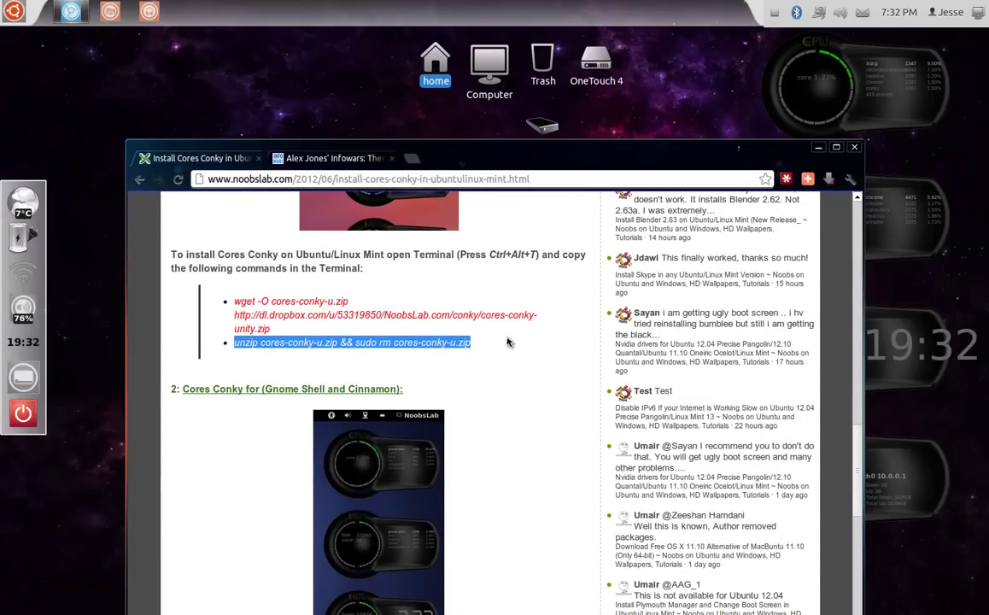
click(140, 179)
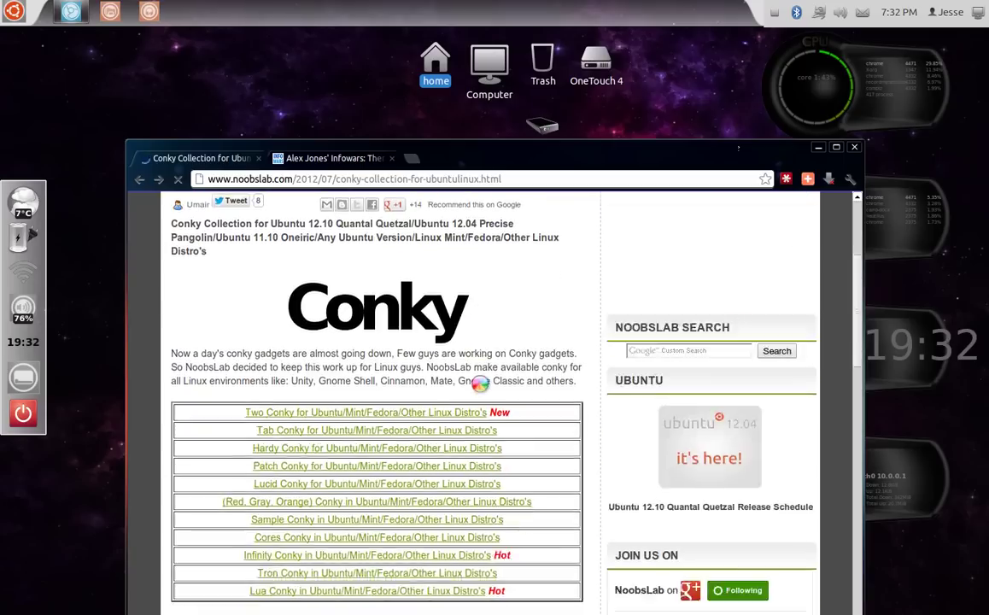
scroll(481, 386, down, 1)
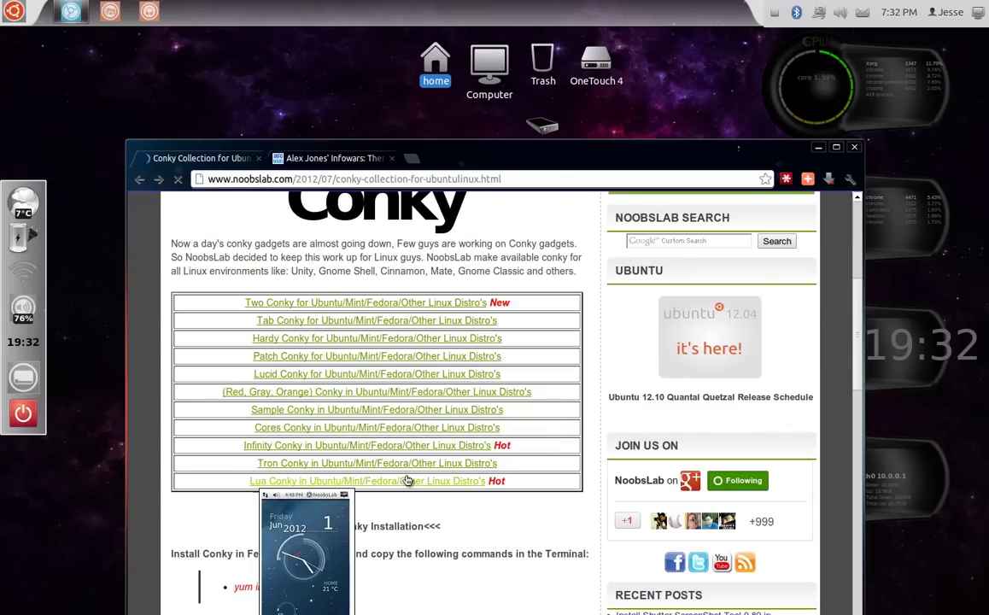
mouse_move(411, 454)
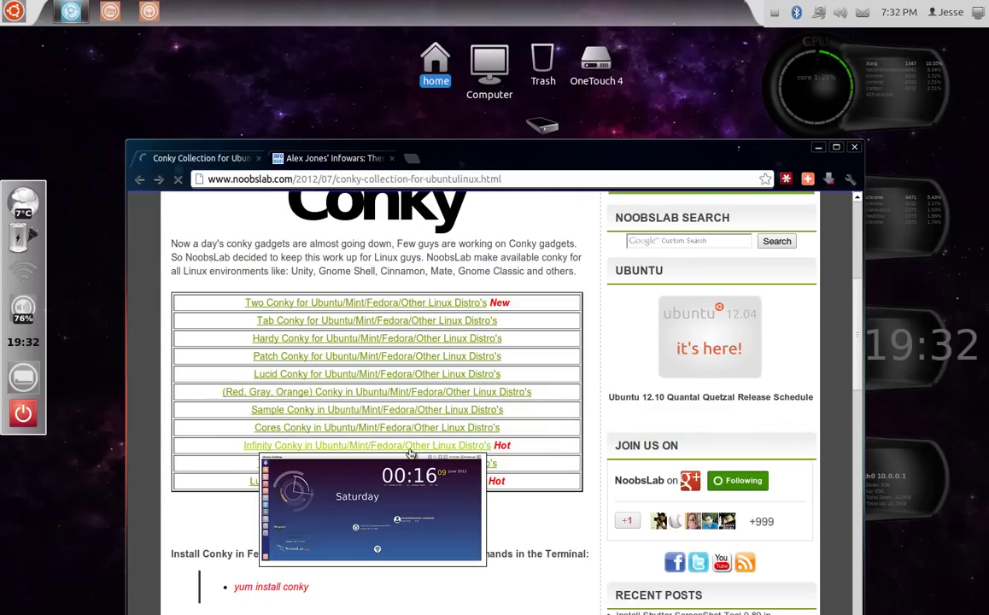
mouse_move(416, 433)
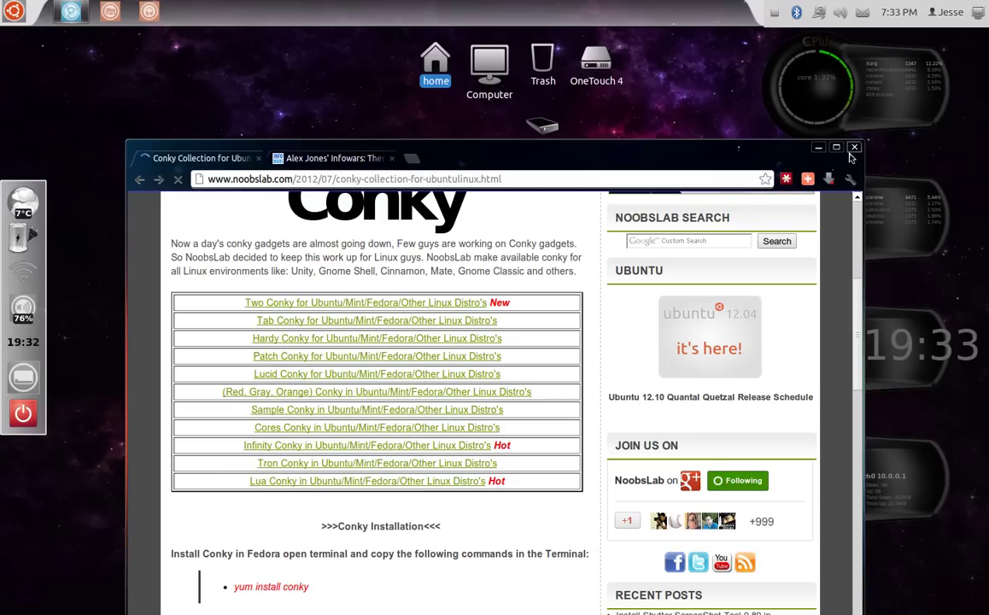
Step: Move the browser window toward the top-left and close Chrome
drag(810, 157, 707, 65)
scroll(744, 422, down, 10)
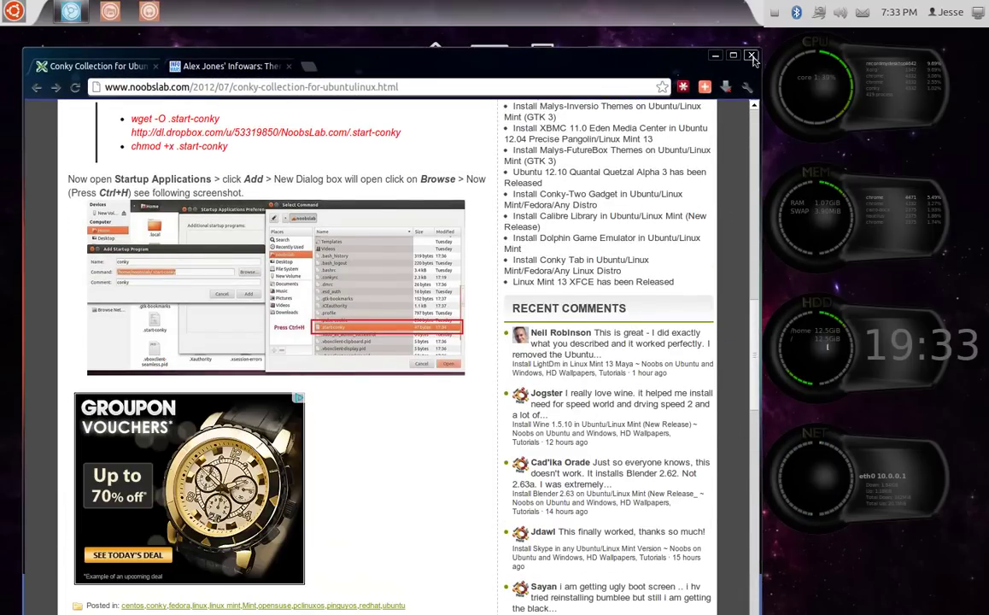
click(751, 54)
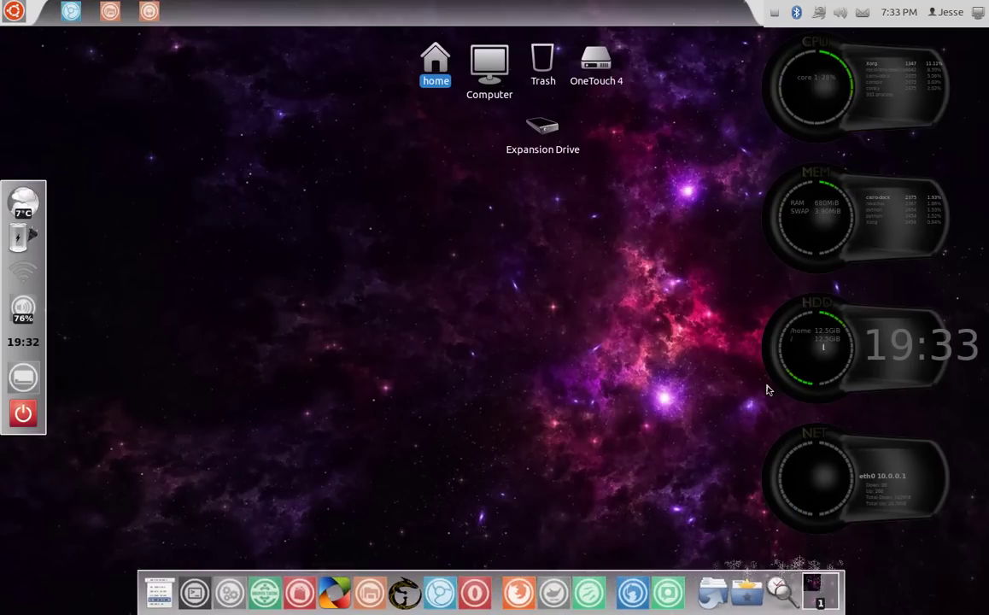
Step: Rotate and unfold the 3-D workspace cube with Ctrl+Alt+arrows, return to workspace 1, and deselect the Home icon
key(ctrl+alt+Left)
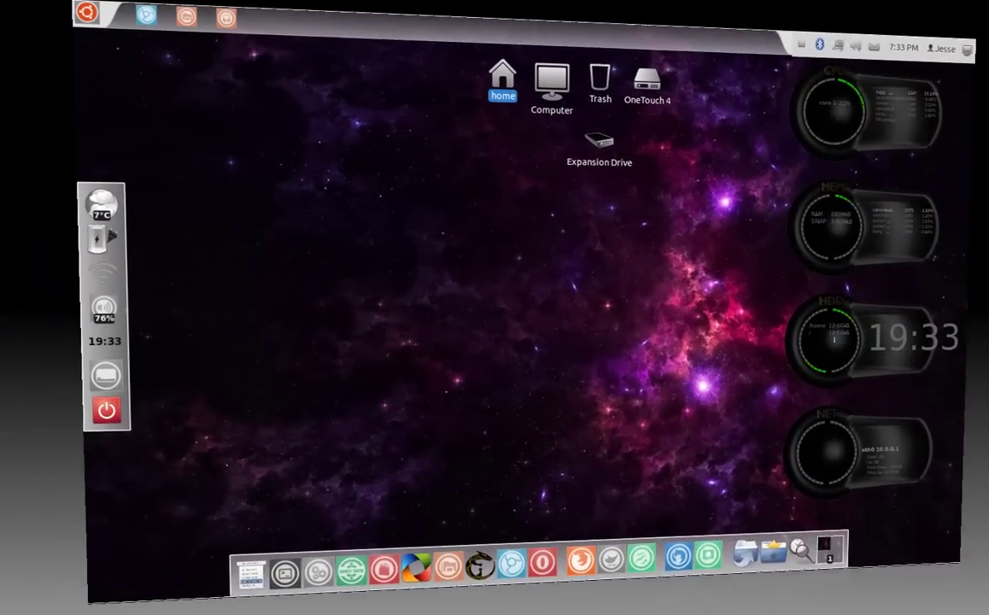
key(ctrl+alt+Right)
key(ctrl+alt+Down)
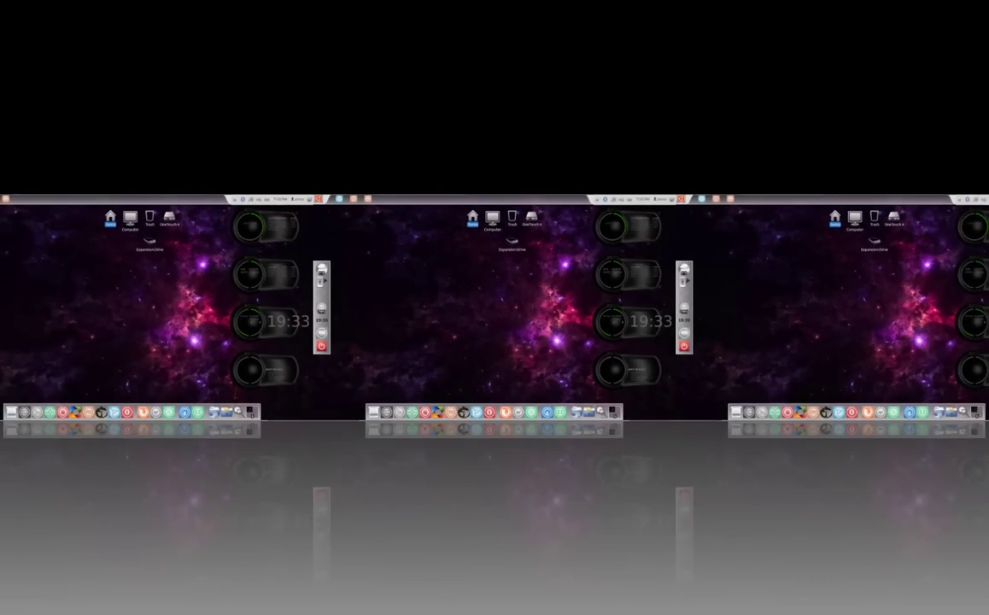
key(ctrl+alt+Left)
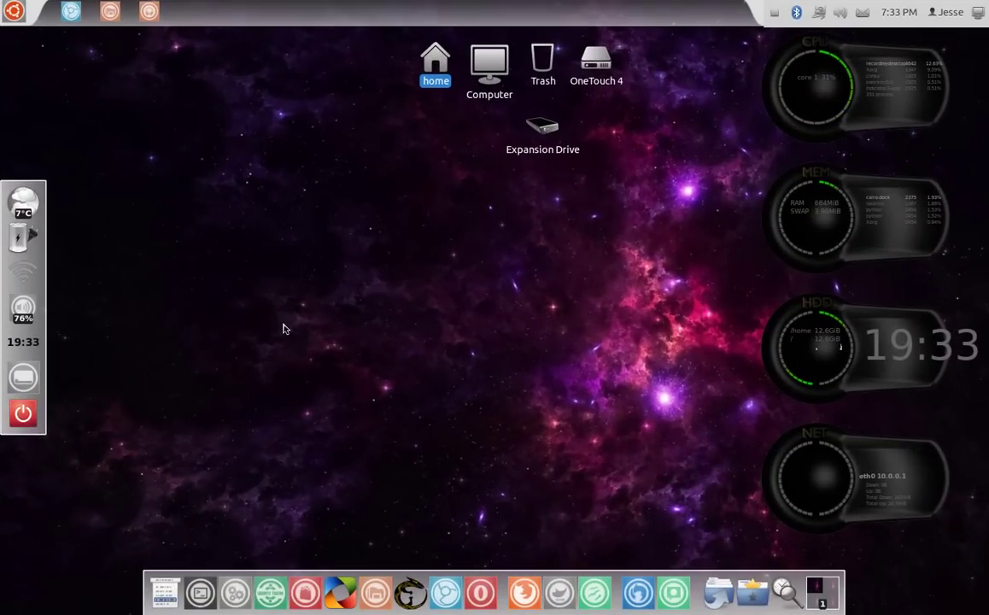
click(347, 302)
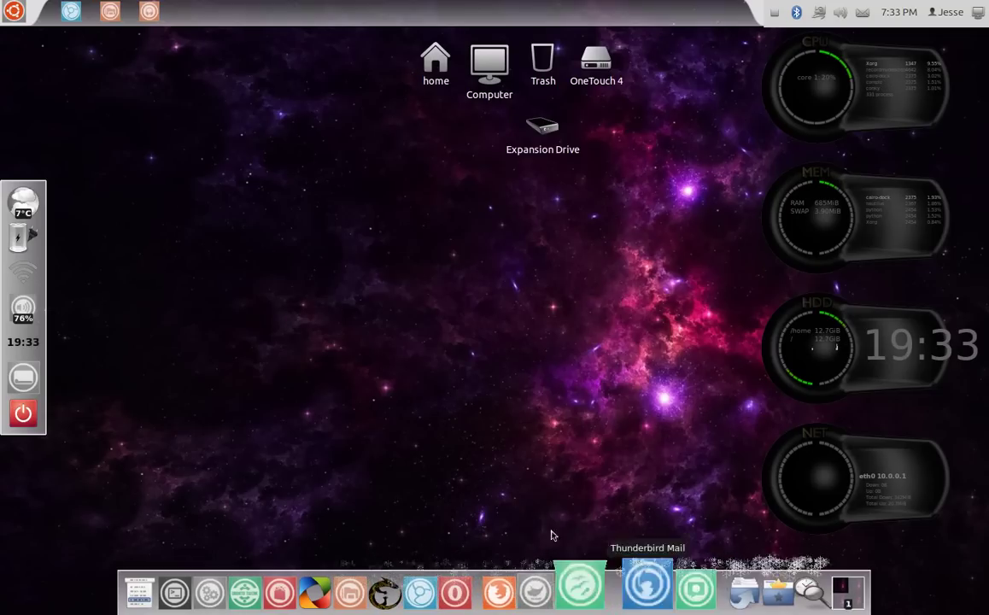
Step: Open GnoMenu and scroll through Sound & Video, from Brasero Disc Burner to XBMC Media Center
click(7, 10)
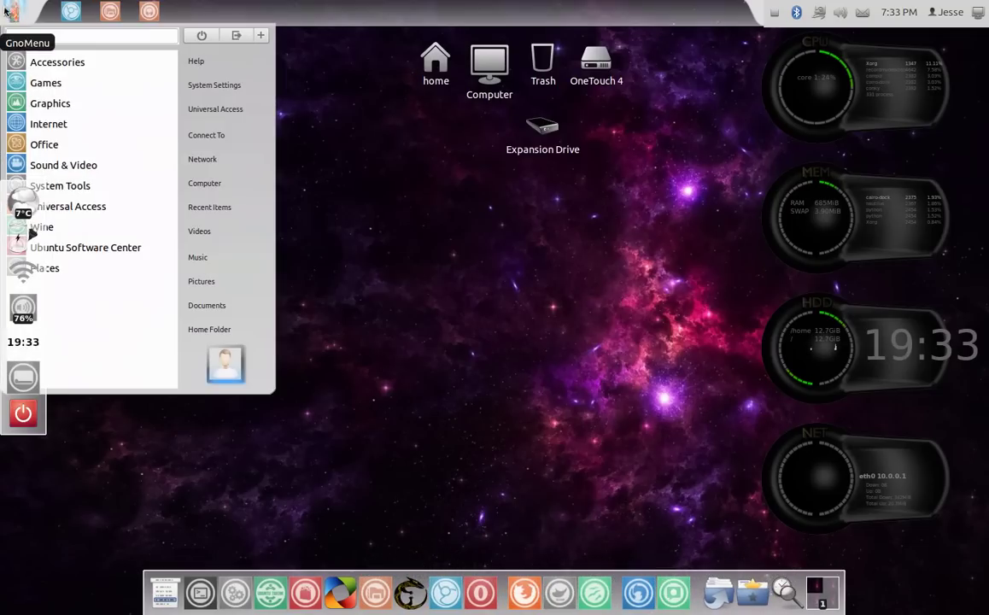
click(92, 161)
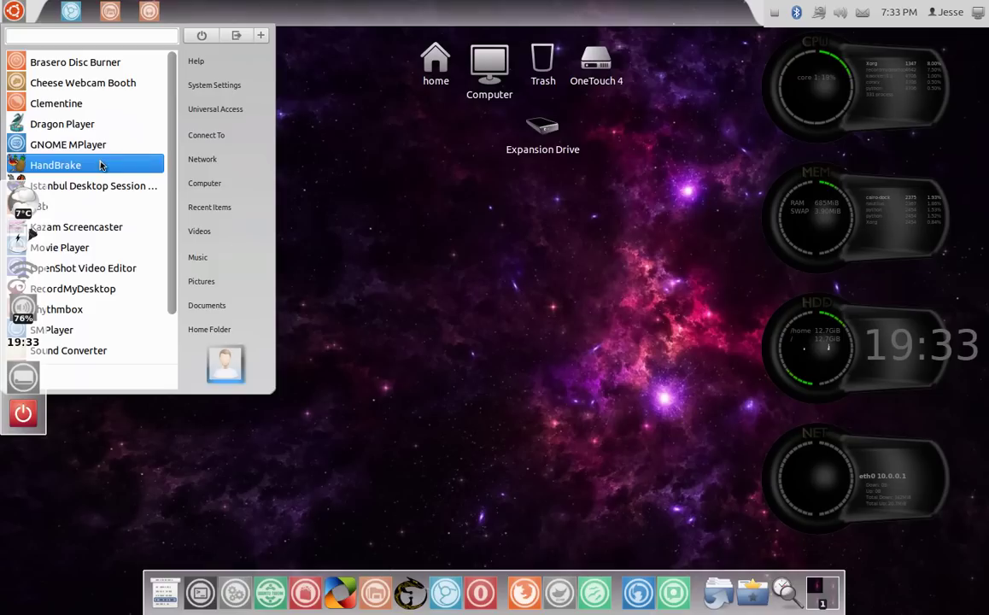
scroll(100, 166, down, 3)
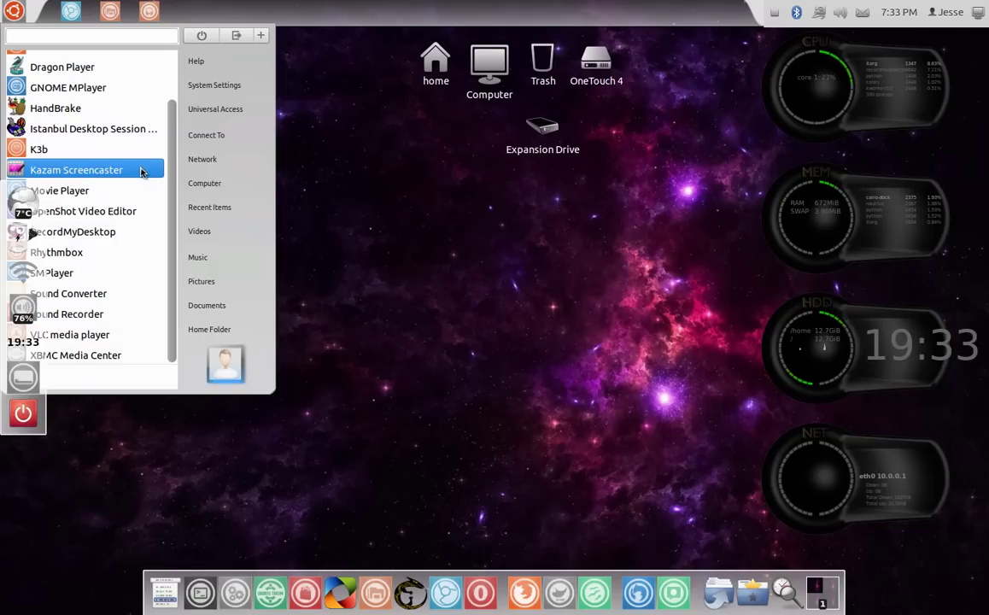
scroll(161, 120, up, 3)
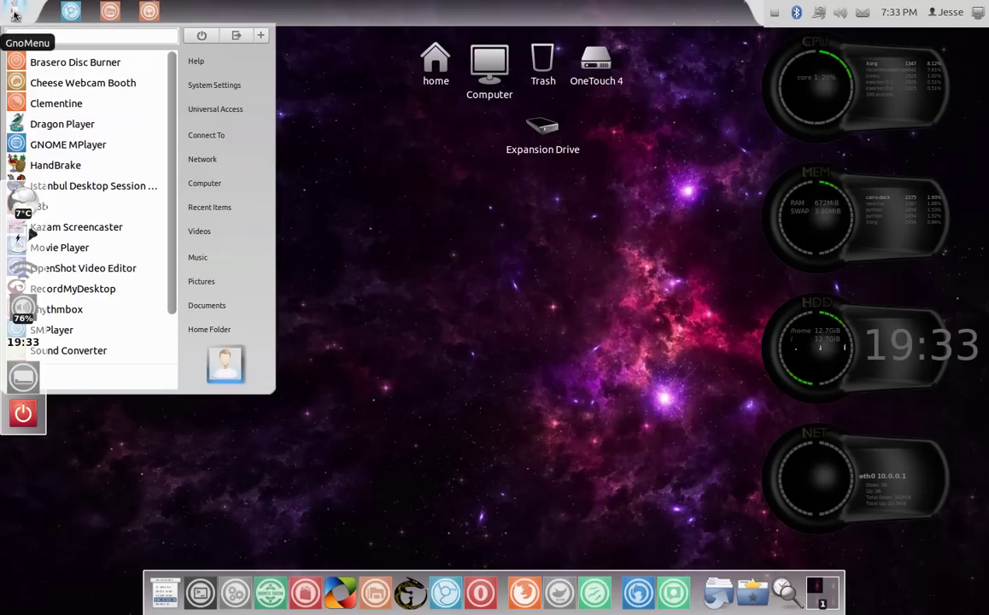
click(295, 141)
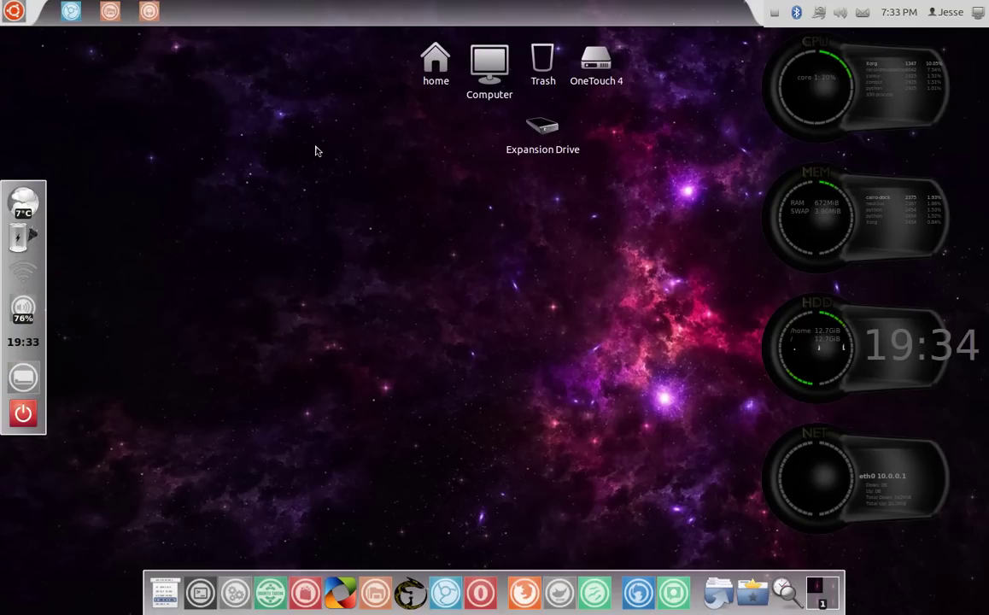